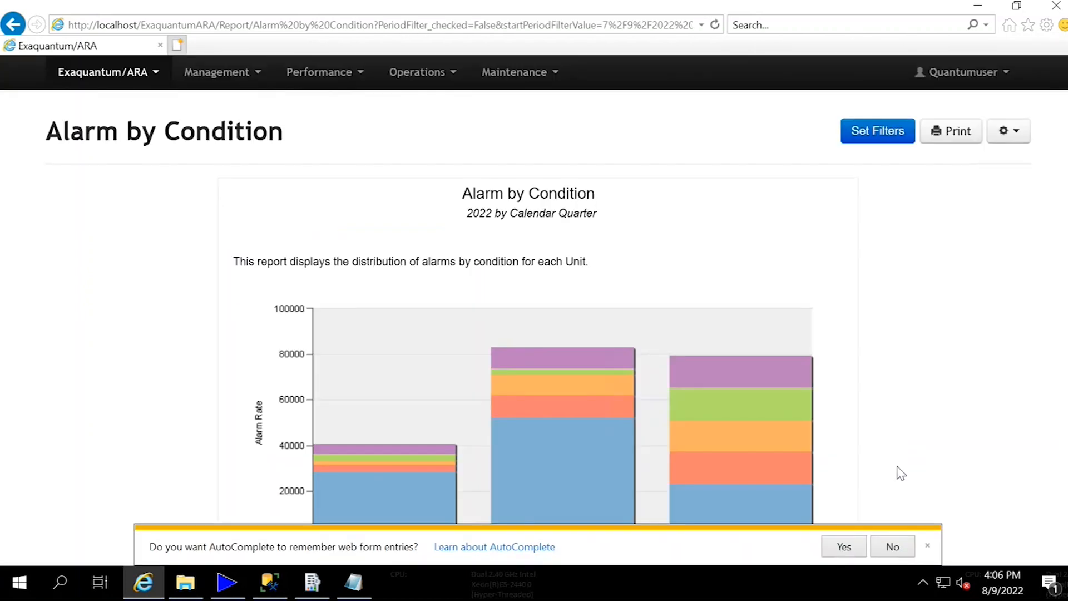
- Open the Alarm Flood report from the operations reports, check its filter settings and close them unchanged
{"action": "left_click", "coordinate": [928, 545]}
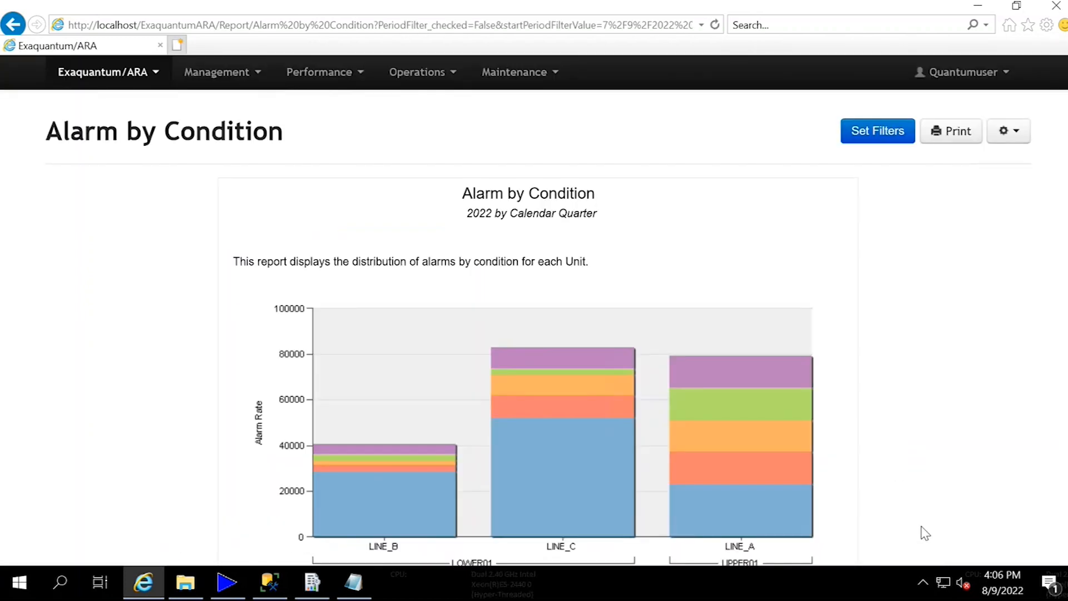
{"action": "left_click", "coordinate": [436, 78]}
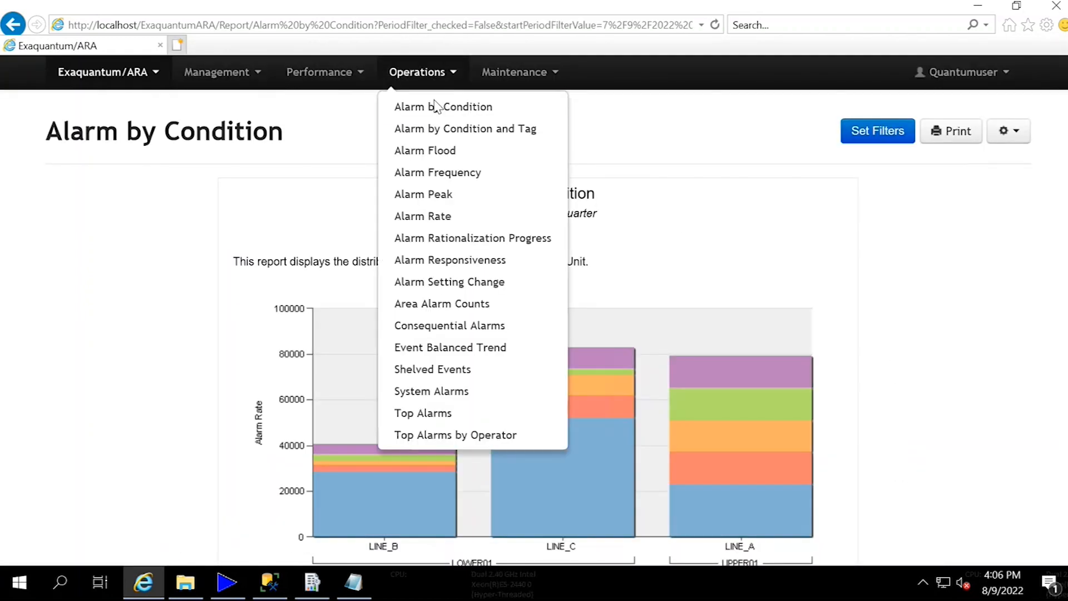
{"action": "left_click", "coordinate": [441, 152]}
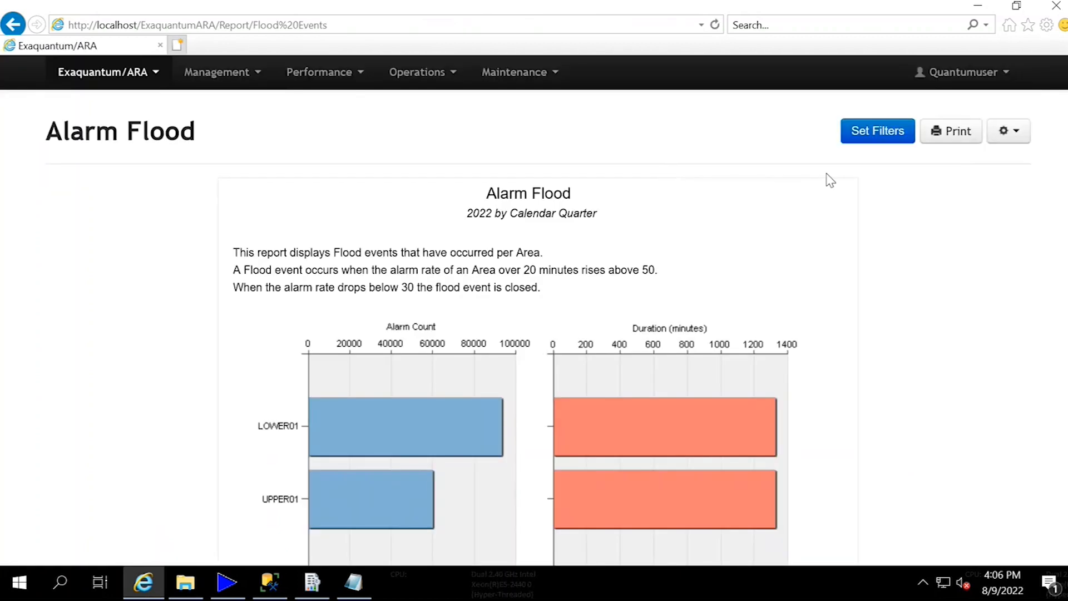
{"action": "left_click", "coordinate": [871, 138]}
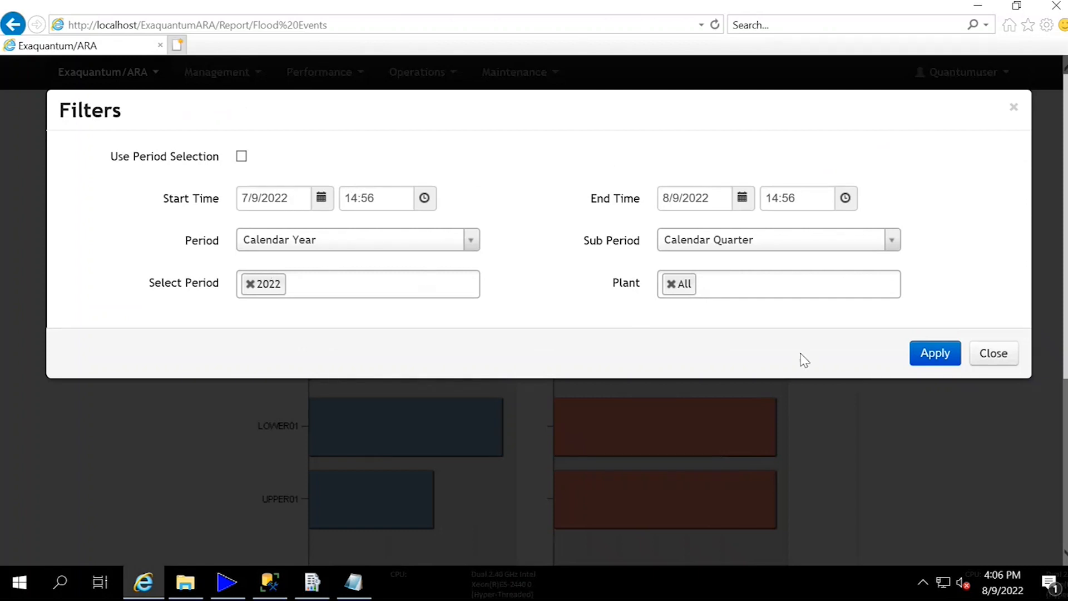
{"action": "left_click", "coordinate": [986, 360]}
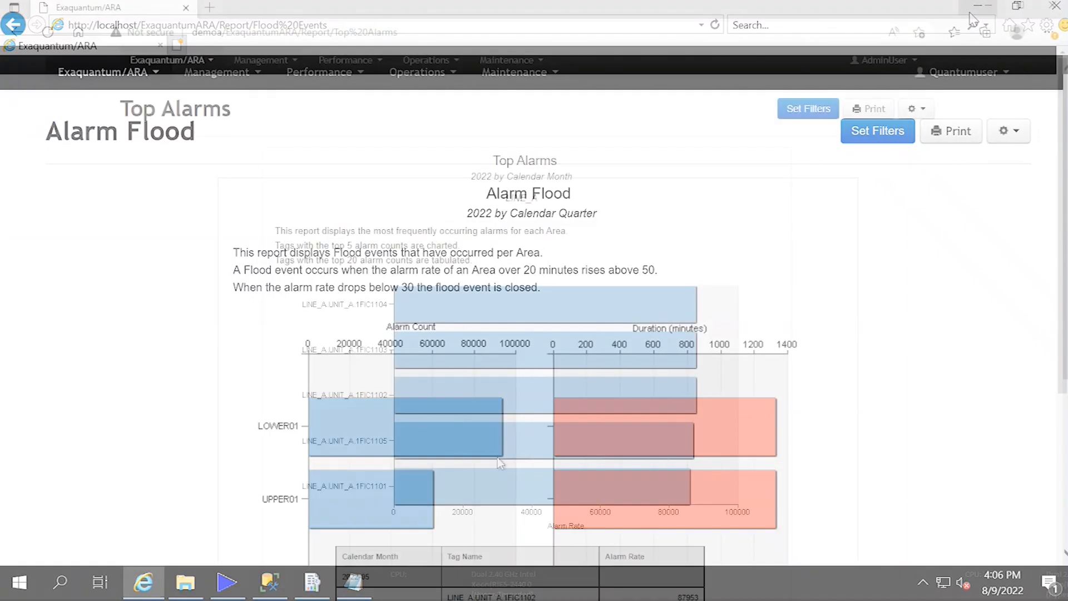
- Filter the Top Alarms report by Calendar Month with sub period Calendar Day for periods 2022-05 and 2022-06, and apply it
{"action": "left_click", "coordinate": [807, 110]}
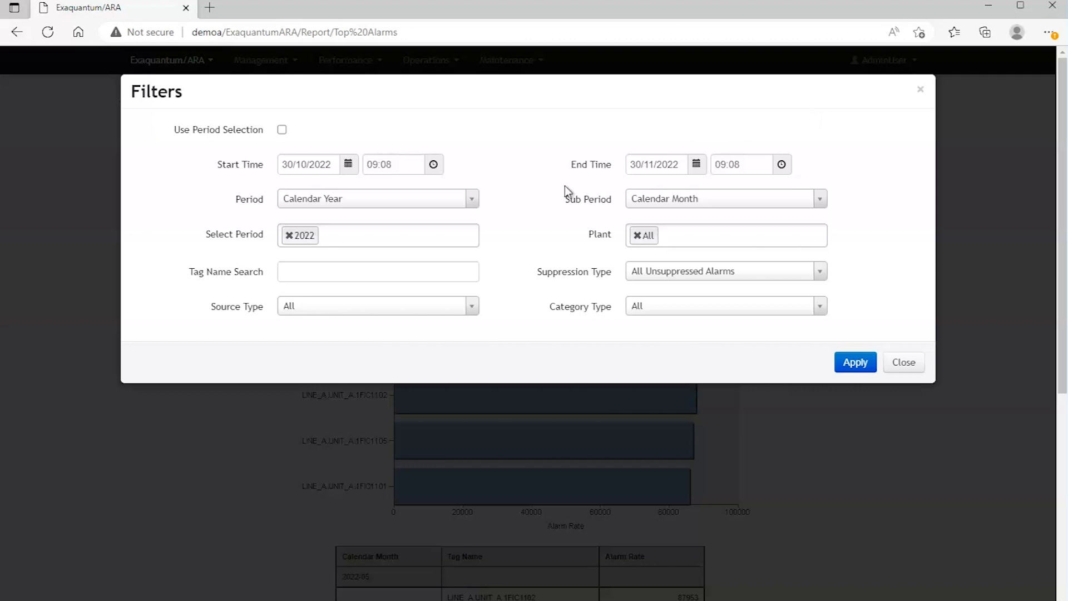
{"action": "left_click", "coordinate": [477, 201]}
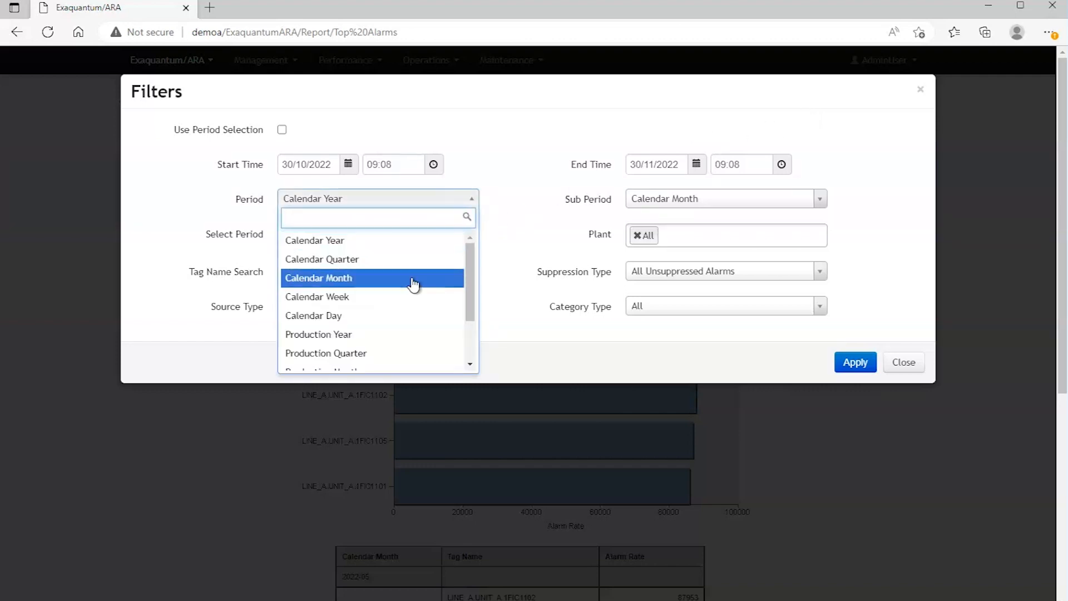
{"action": "left_click", "coordinate": [413, 278]}
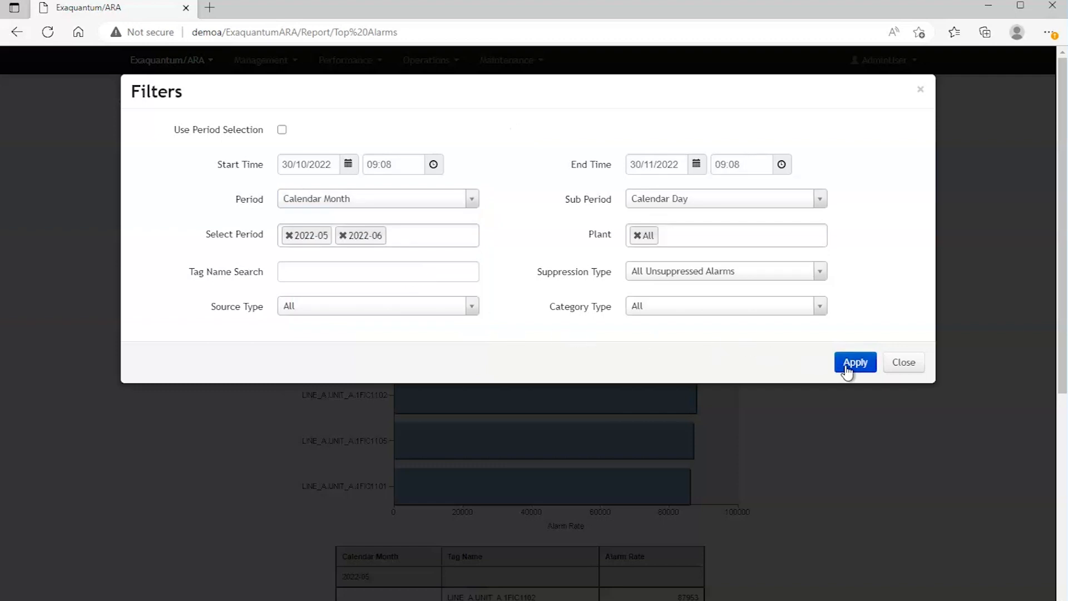
{"action": "left_click", "coordinate": [846, 367]}
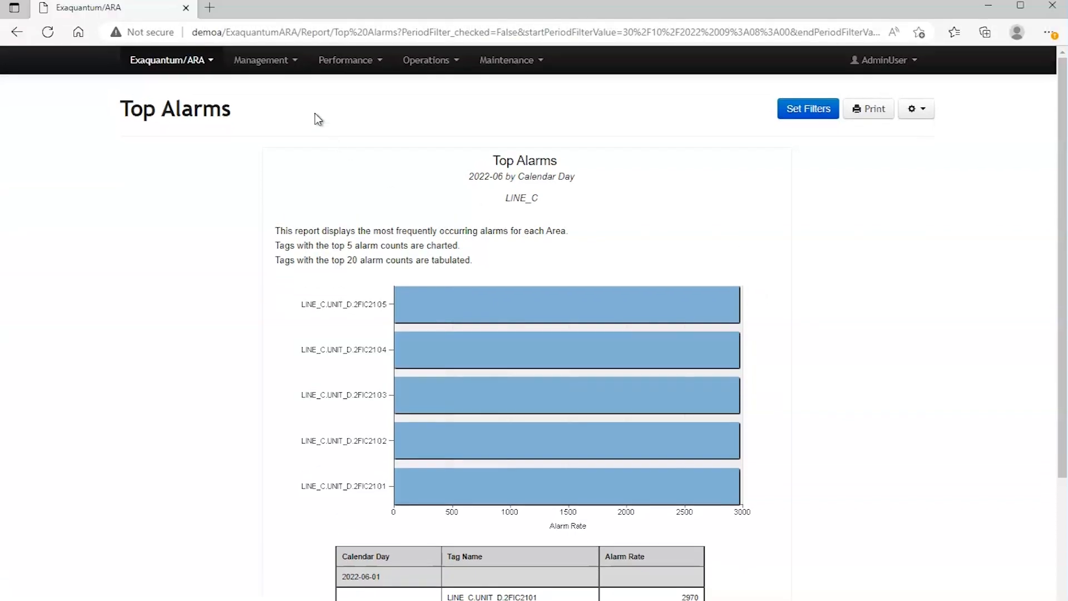
- Open the Area KPI management report, examine its period filters and close them without applying
{"action": "left_click", "coordinate": [285, 72]}
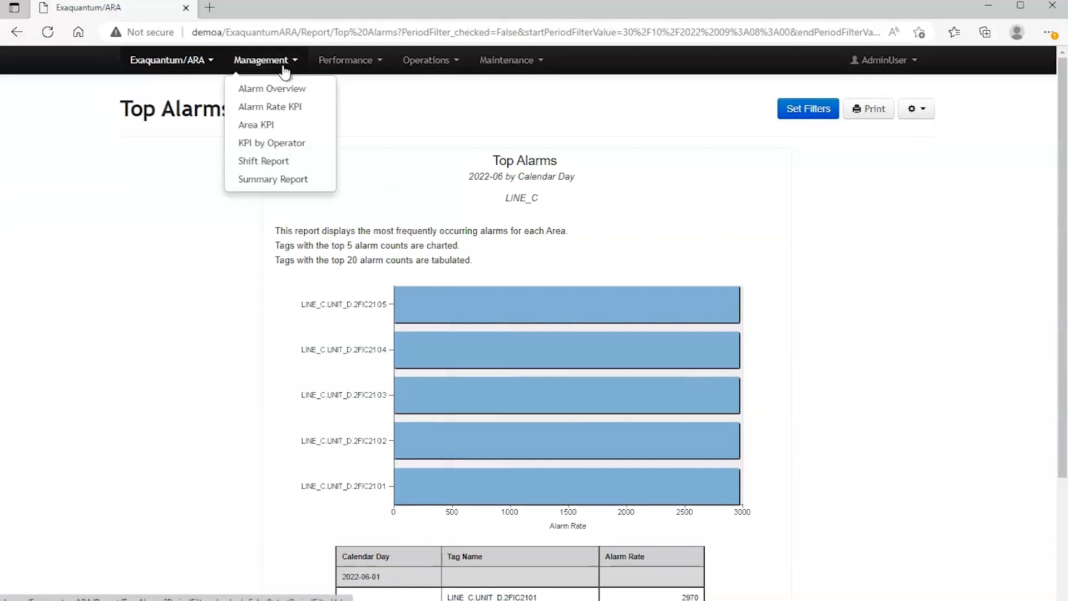
{"action": "left_click", "coordinate": [279, 127]}
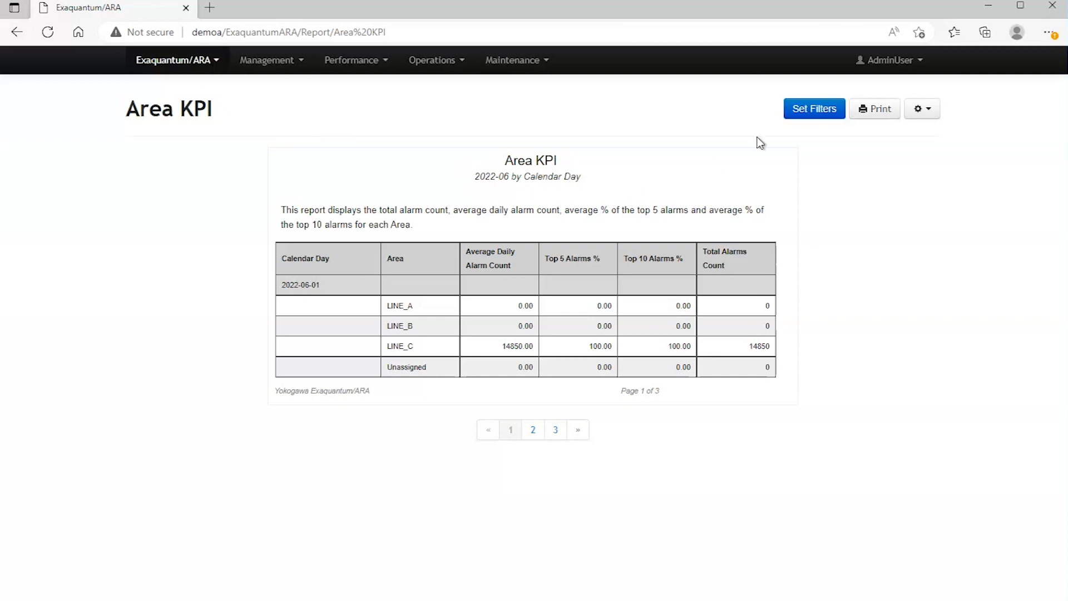
{"action": "left_click", "coordinate": [805, 109]}
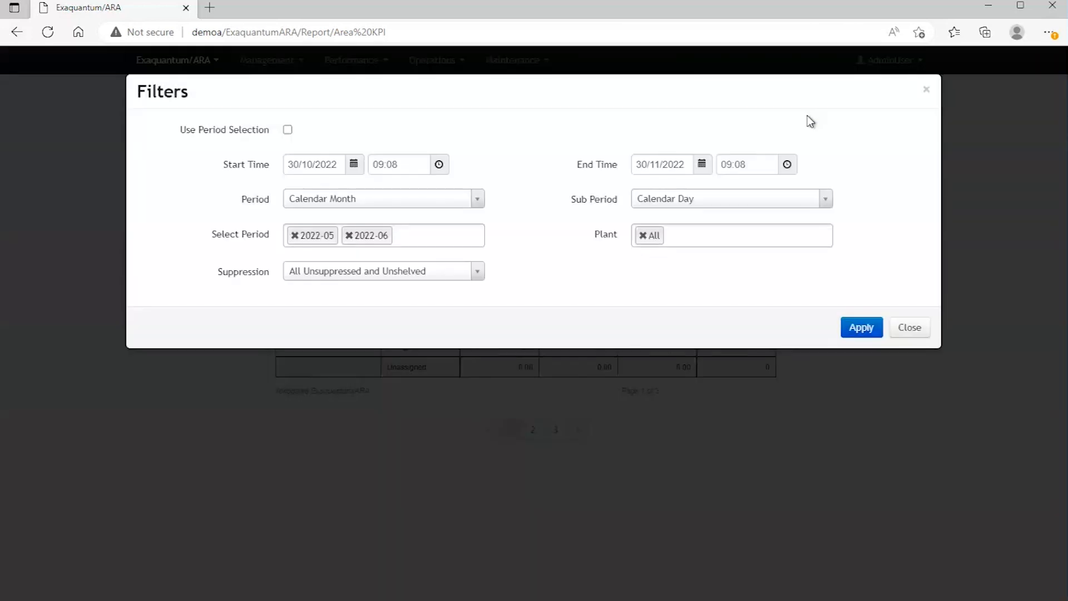
{"action": "left_click", "coordinate": [906, 330]}
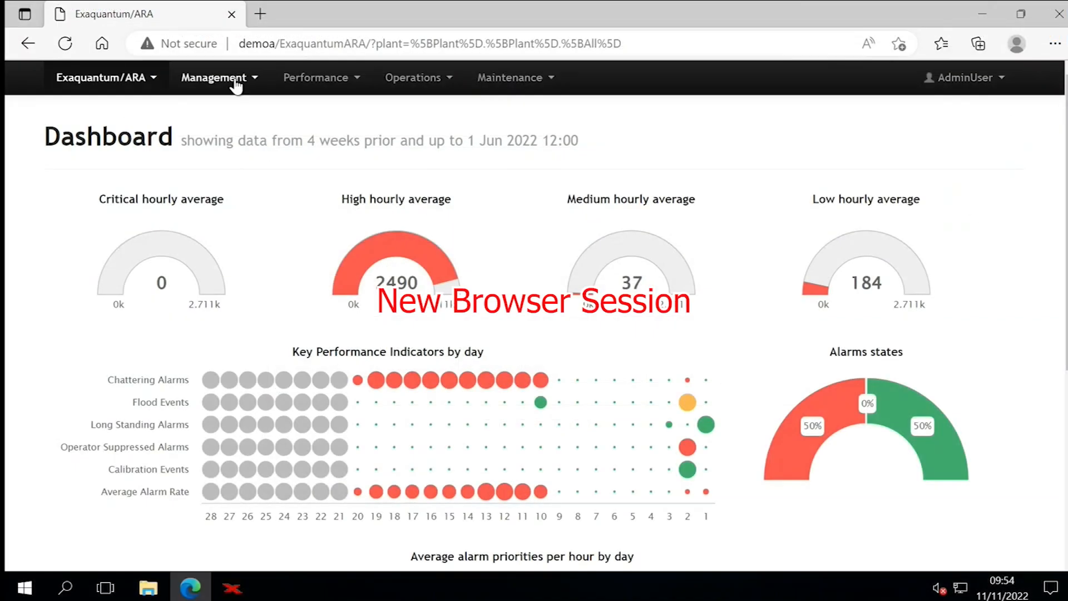
- In the new browser session, open the Area KPI report from the dashboard and review its default filters
{"action": "left_click", "coordinate": [236, 81]}
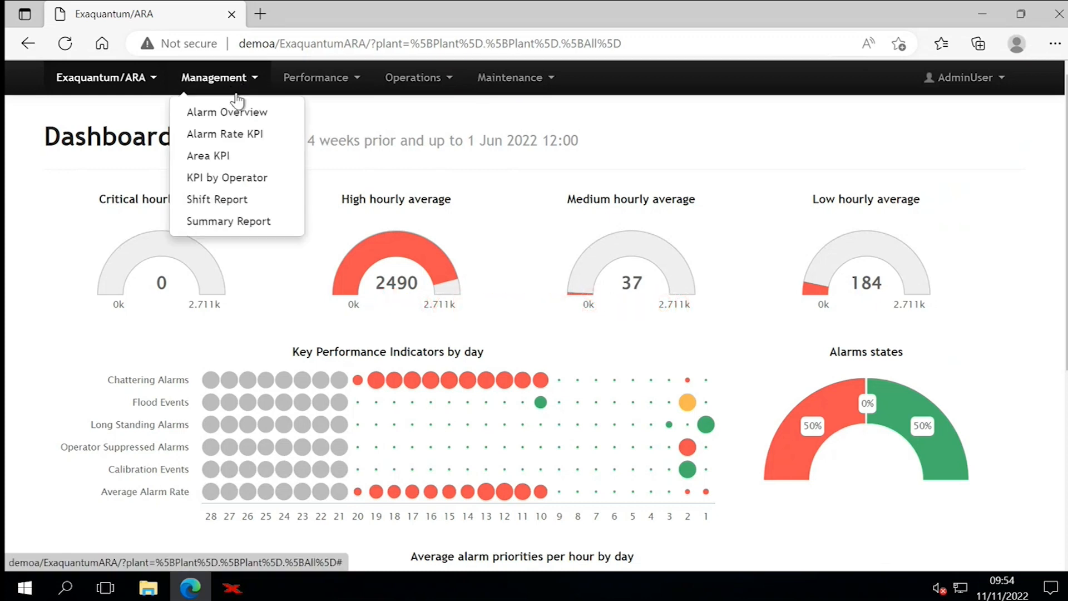
{"action": "left_click", "coordinate": [235, 160]}
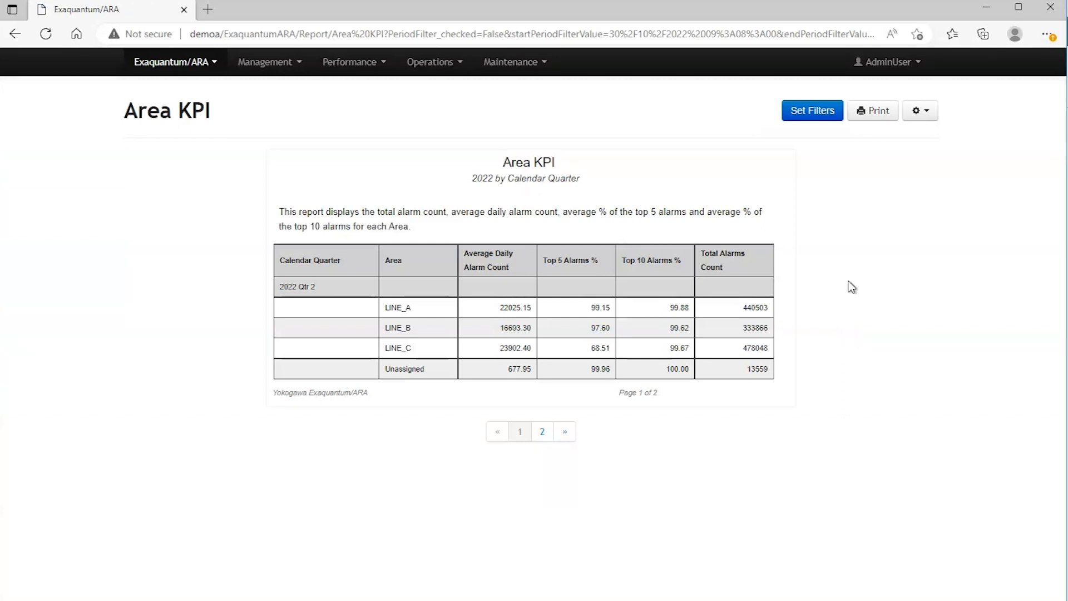
{"action": "left_click", "coordinate": [817, 114]}
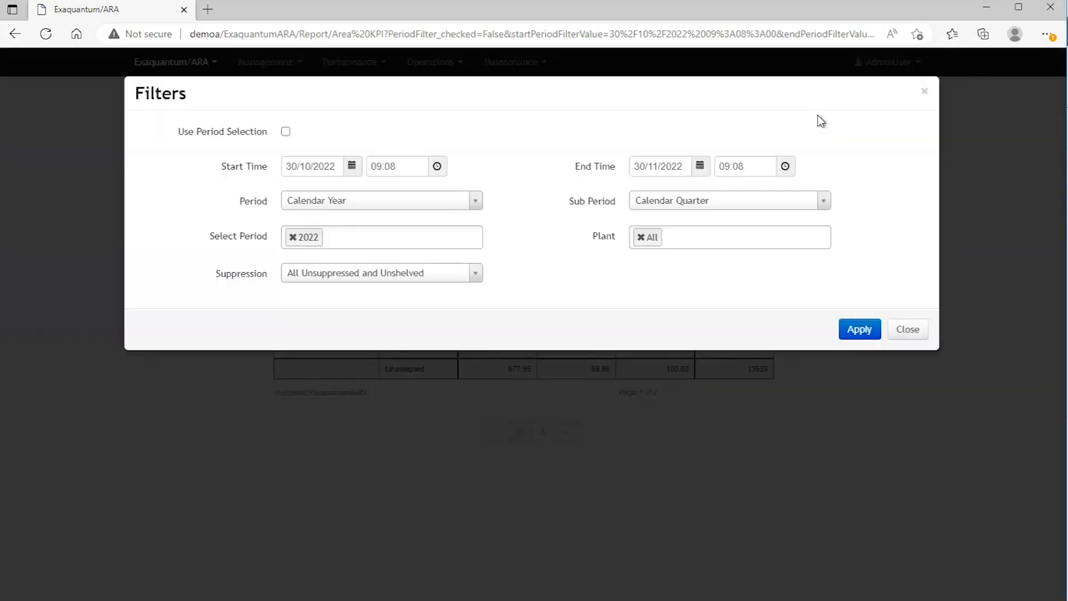
{"action": "left_click", "coordinate": [907, 332]}
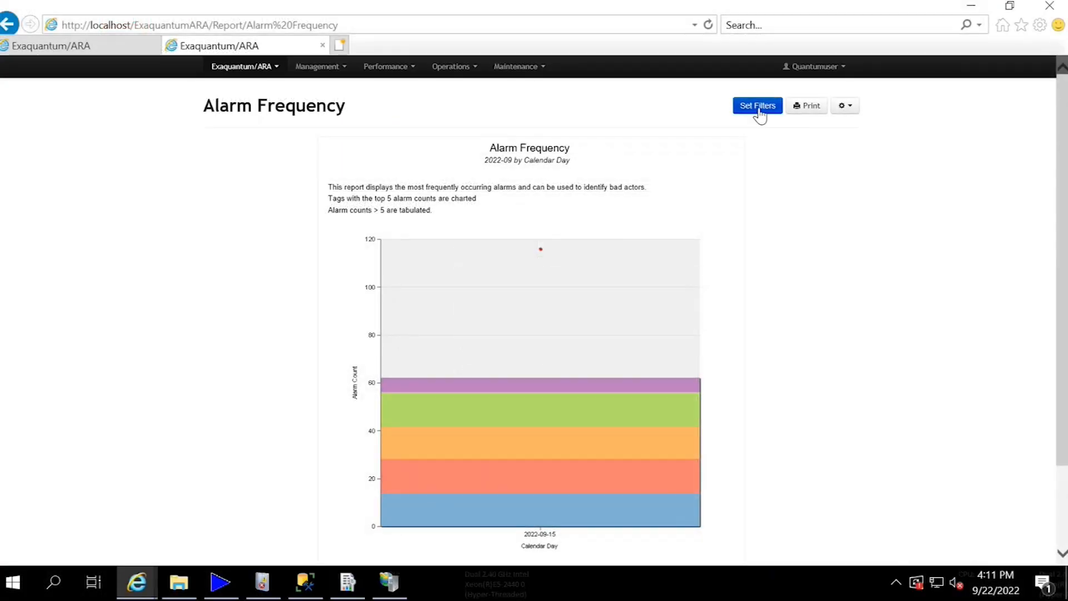
- Open the Alarm Frequency report's filters and examine the available period options without changing the selection
{"action": "left_click", "coordinate": [758, 108]}
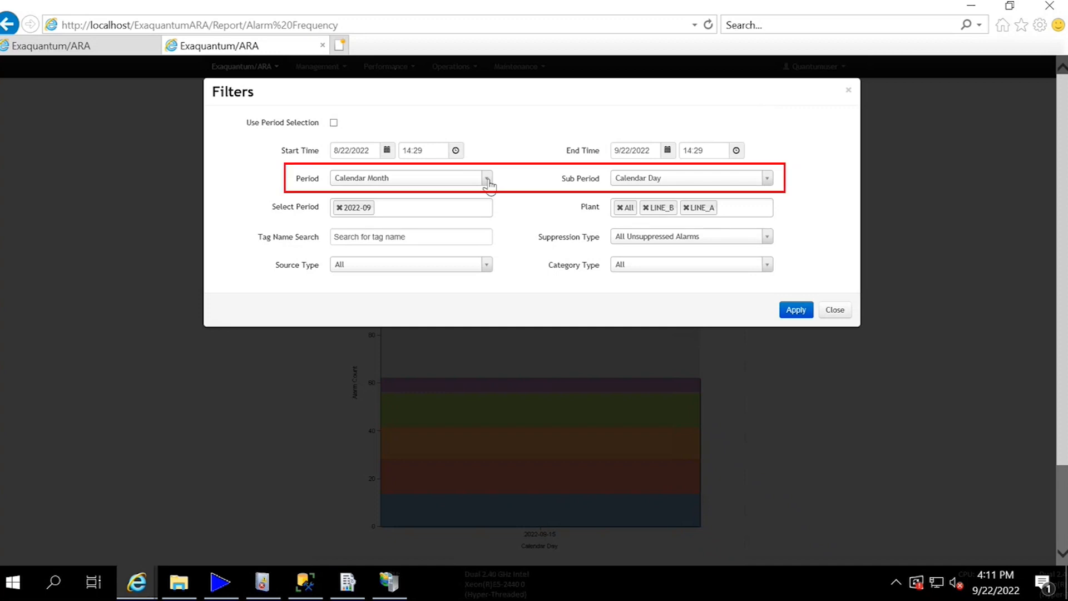
{"action": "left_click", "coordinate": [488, 179]}
{"action": "mouse_move", "coordinate": [486, 245]}
{"action": "left_mouse_down"}
{"action": "mouse_move", "coordinate": [484, 283]}
{"action": "mouse_move", "coordinate": [486, 245]}
{"action": "left_mouse_up"}
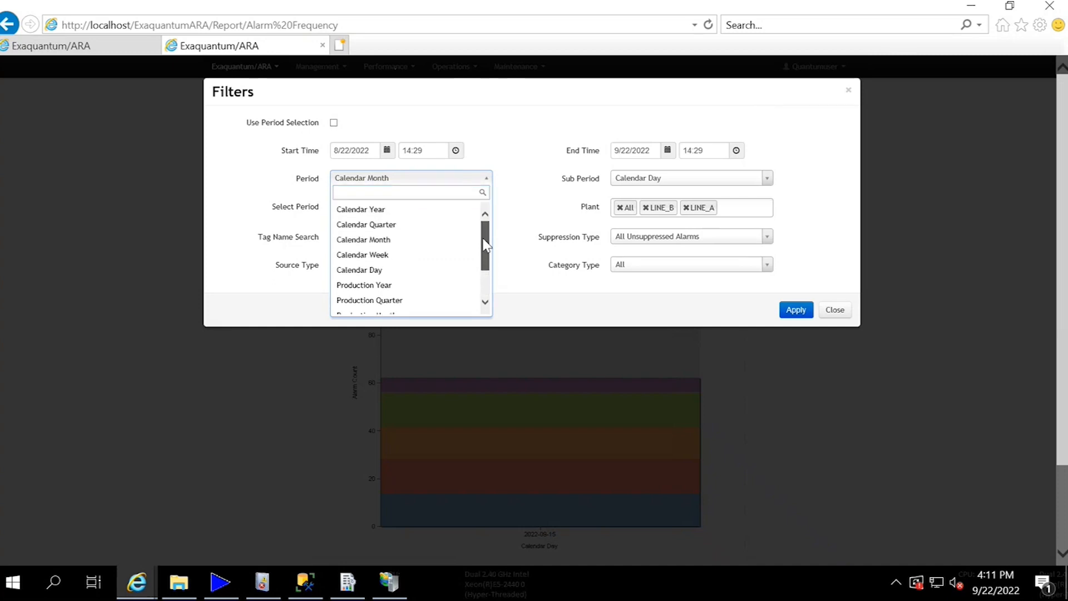
{"action": "left_click", "coordinate": [526, 219]}
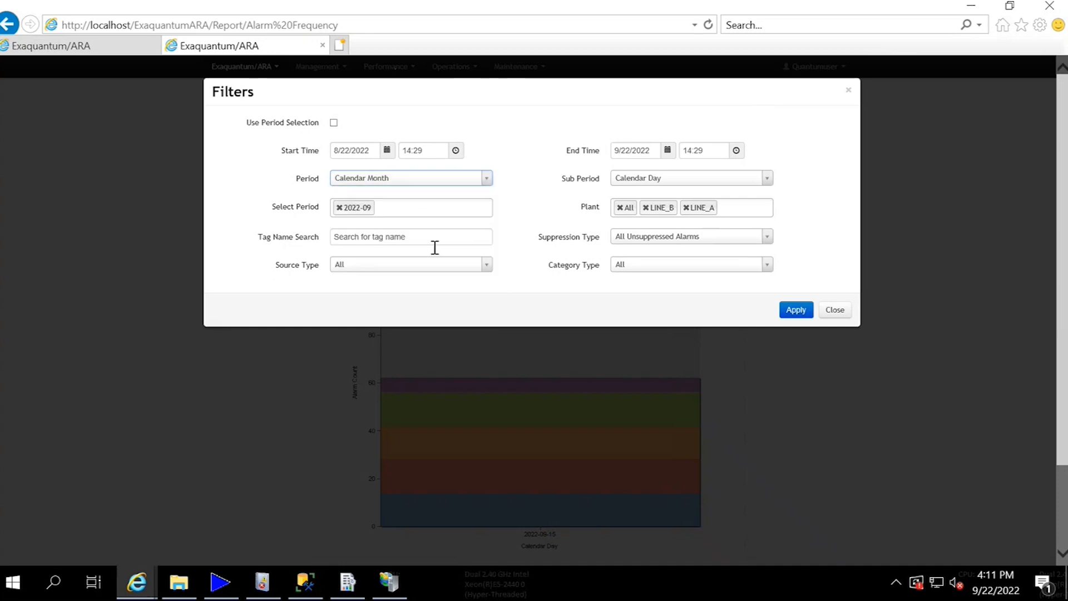
- Replace the tag name search text with "Type Tag Name Here"
{"action": "left_click_drag", "start_coordinate": [418, 238], "coordinate": [324, 237]}
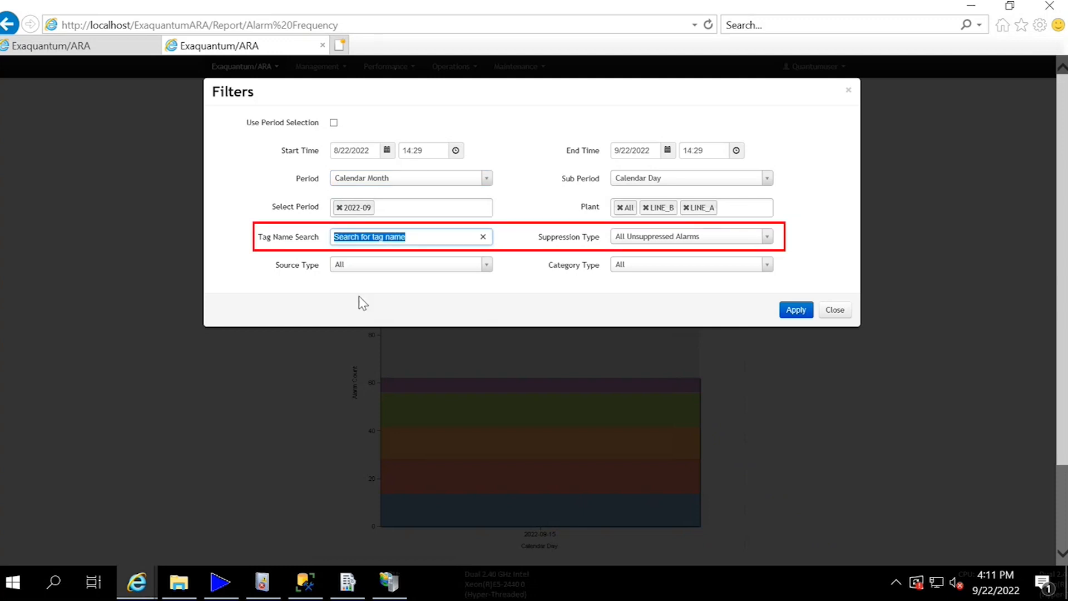
{"action": "type", "text": "Type"}
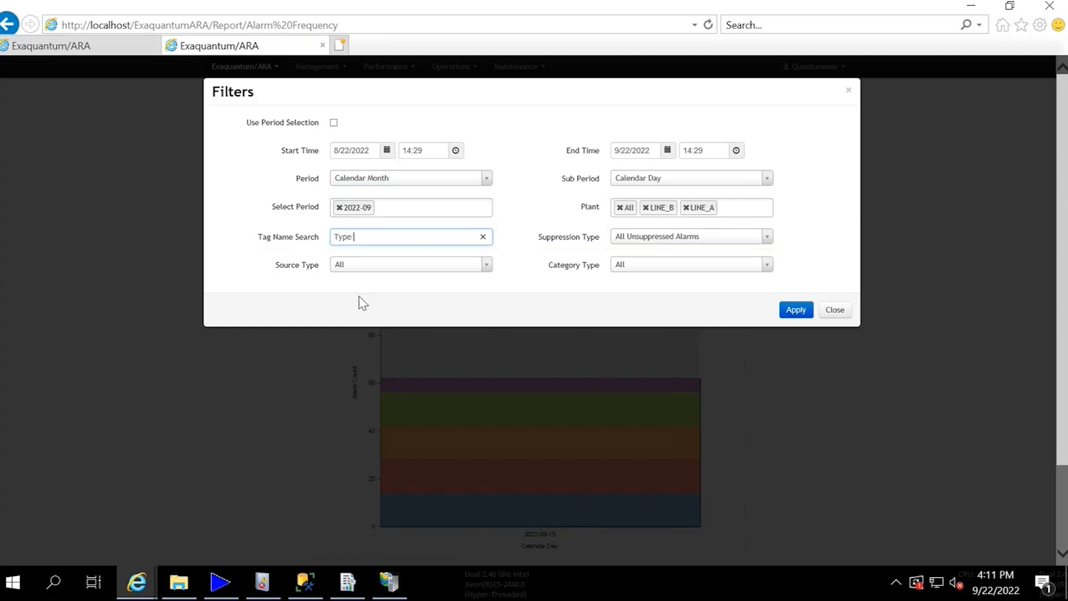
{"action": "type", "text": " Tag Name Here"}
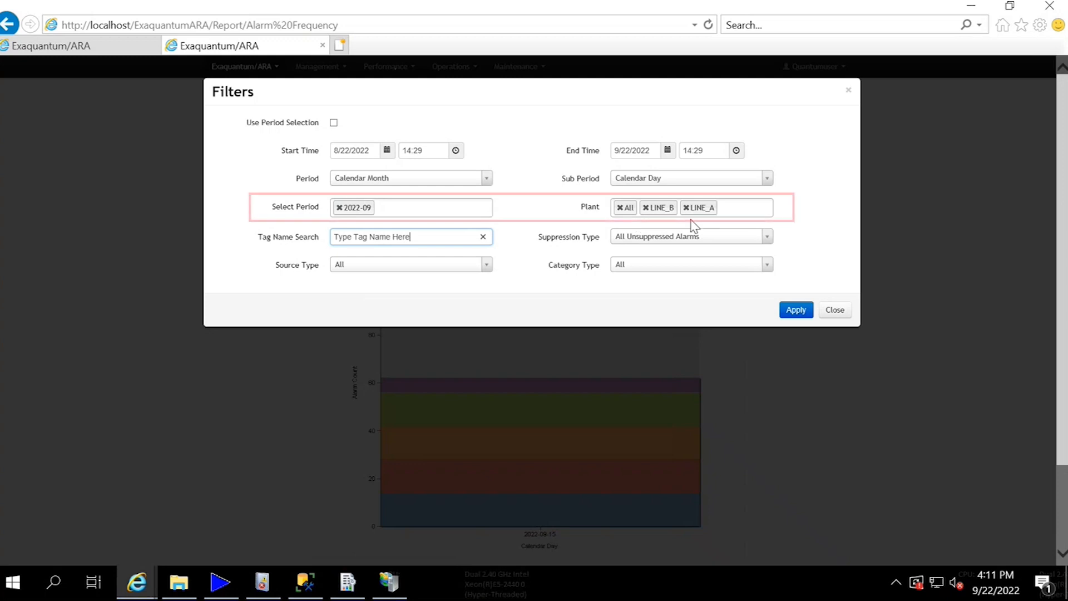
- Add LINE_C to the Plant filter, clear all its entries and select Plant instead
{"action": "left_click", "coordinate": [735, 212]}
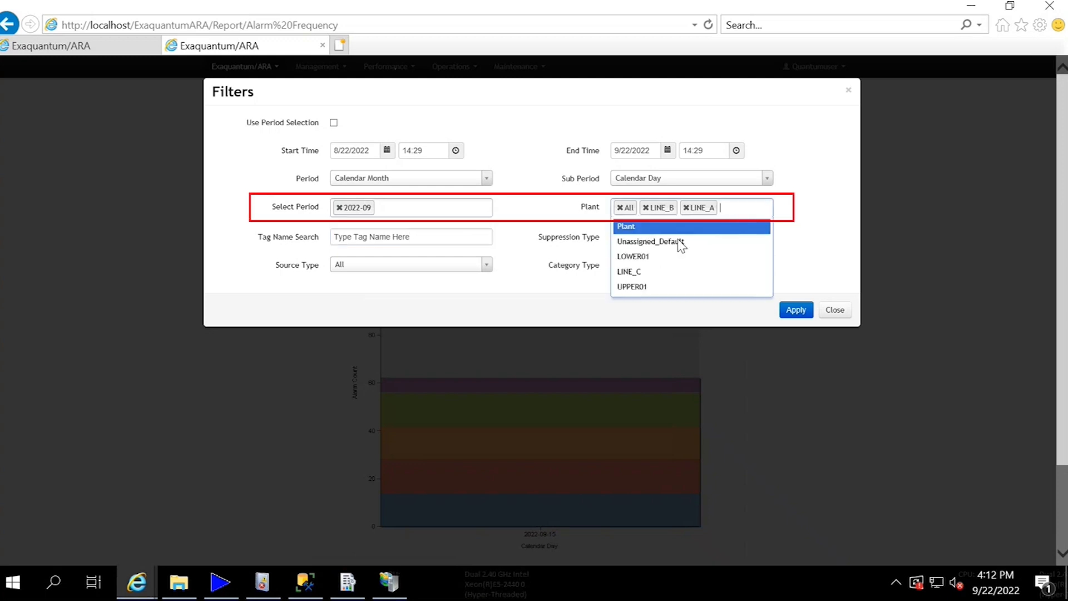
{"action": "left_click", "coordinate": [653, 273]}
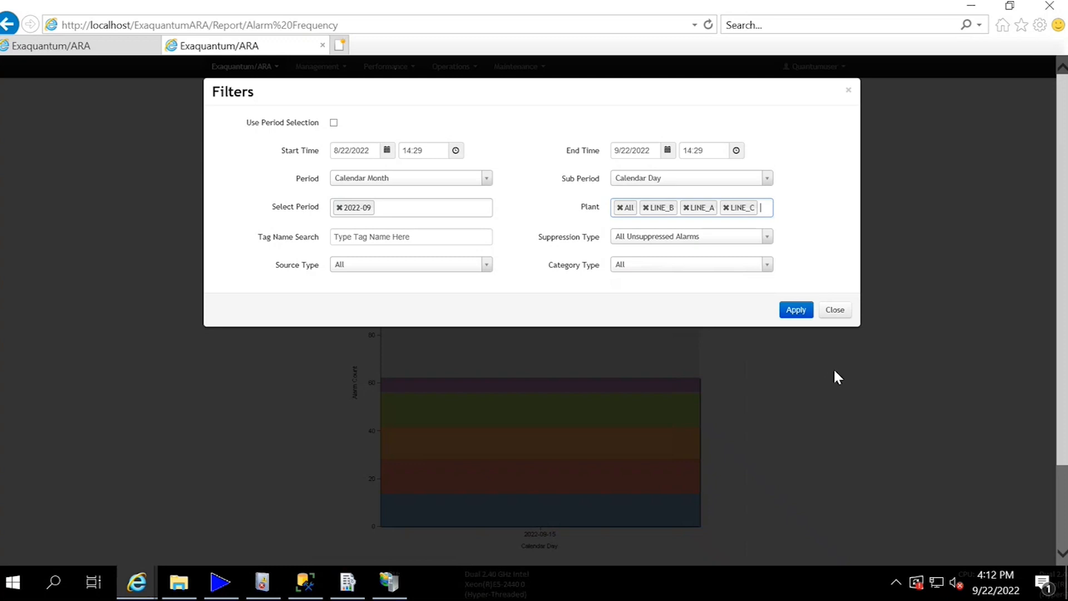
{"action": "left_click", "coordinate": [725, 207]}
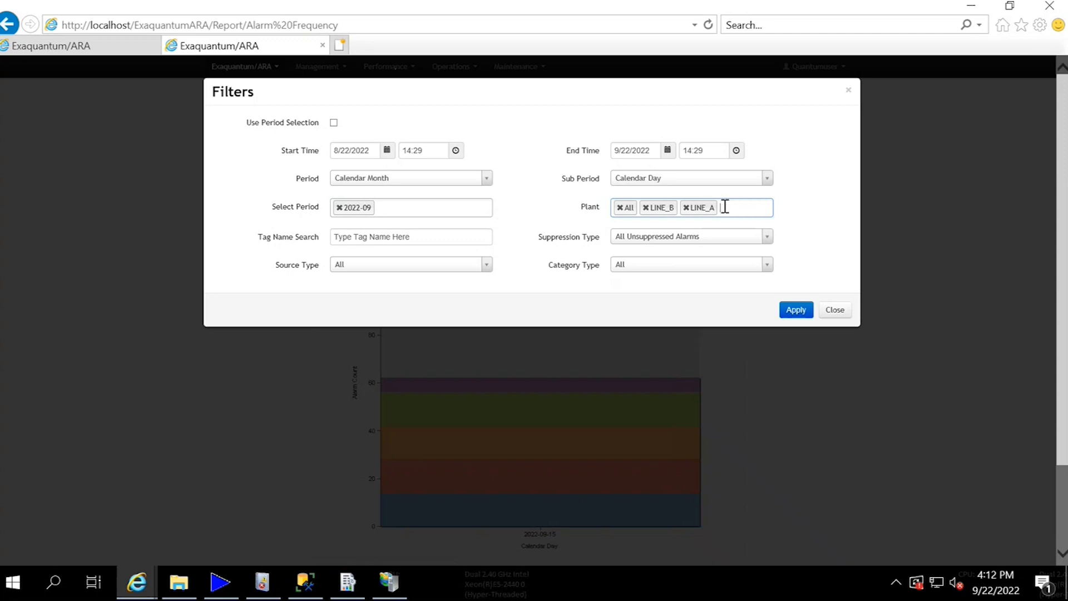
{"action": "left_click", "coordinate": [686, 207]}
{"action": "left_click", "coordinate": [646, 208]}
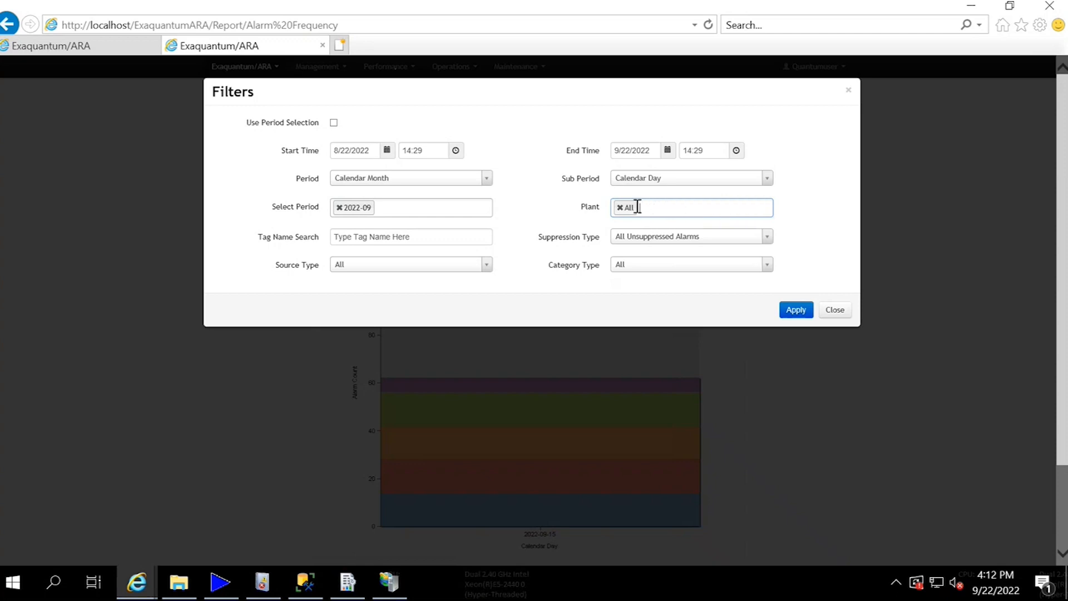
{"action": "left_click", "coordinate": [620, 208]}
{"action": "left_click", "coordinate": [641, 208]}
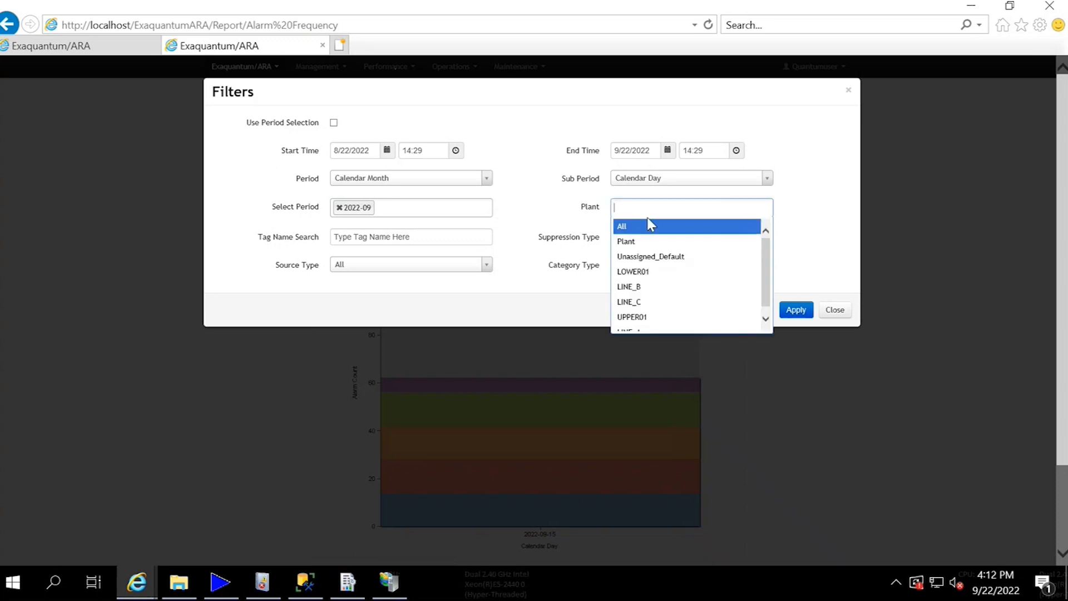
{"action": "left_click", "coordinate": [647, 241]}
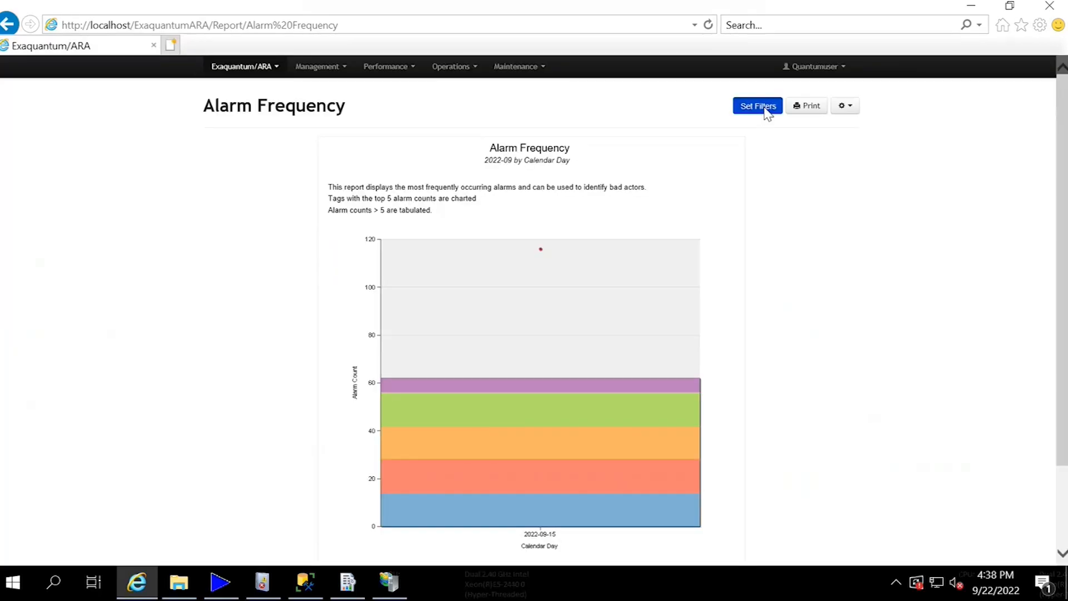
- Open the Alarm Frequency report's filters and set the start date to 8/16/2022
{"action": "left_click", "coordinate": [763, 105]}
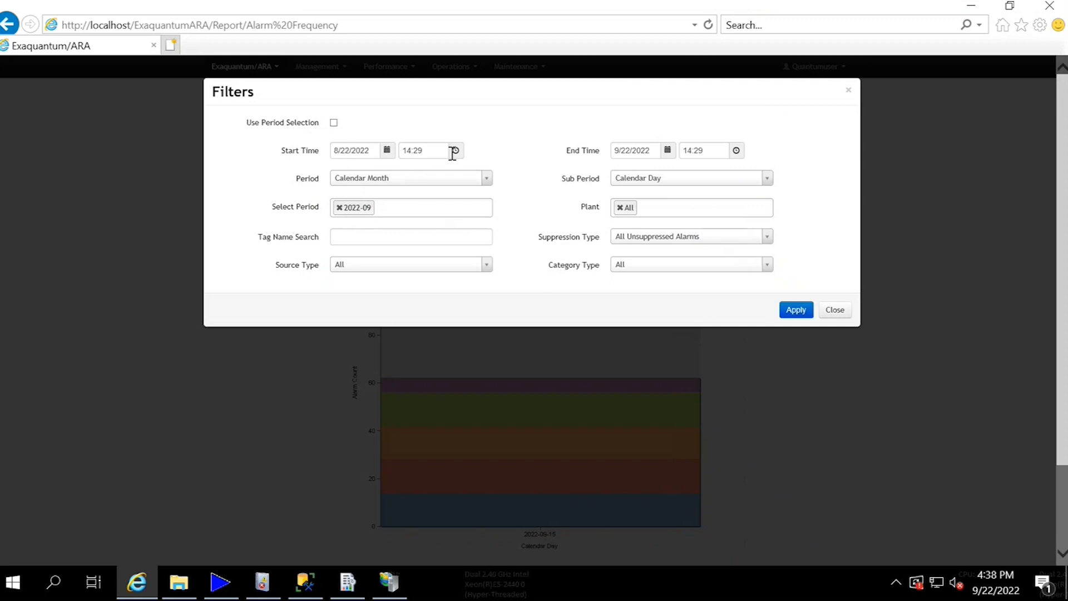
{"action": "left_click", "coordinate": [387, 151]}
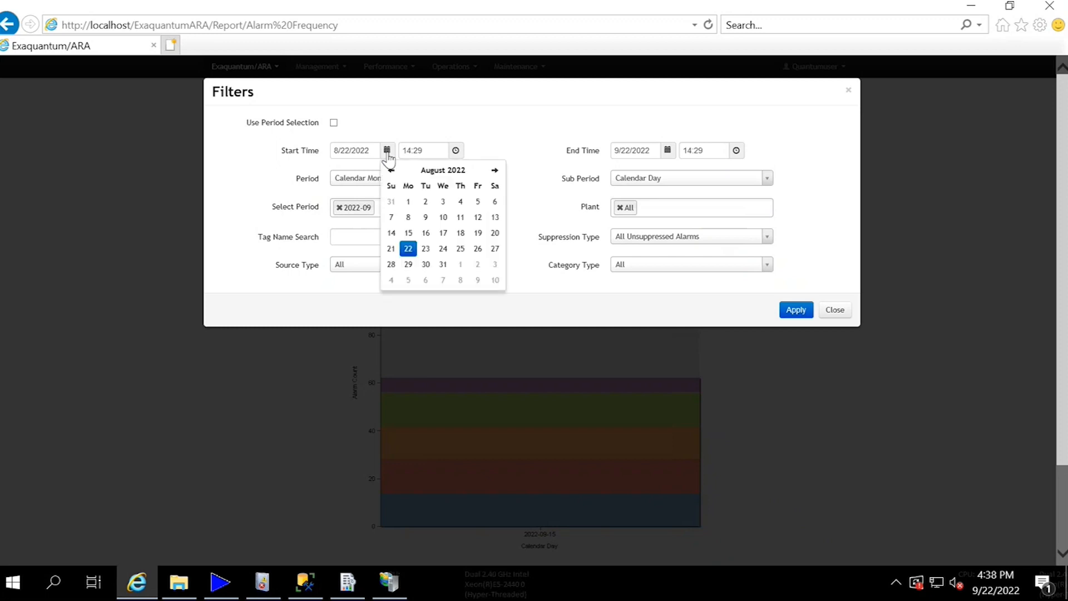
{"action": "left_click", "coordinate": [425, 233]}
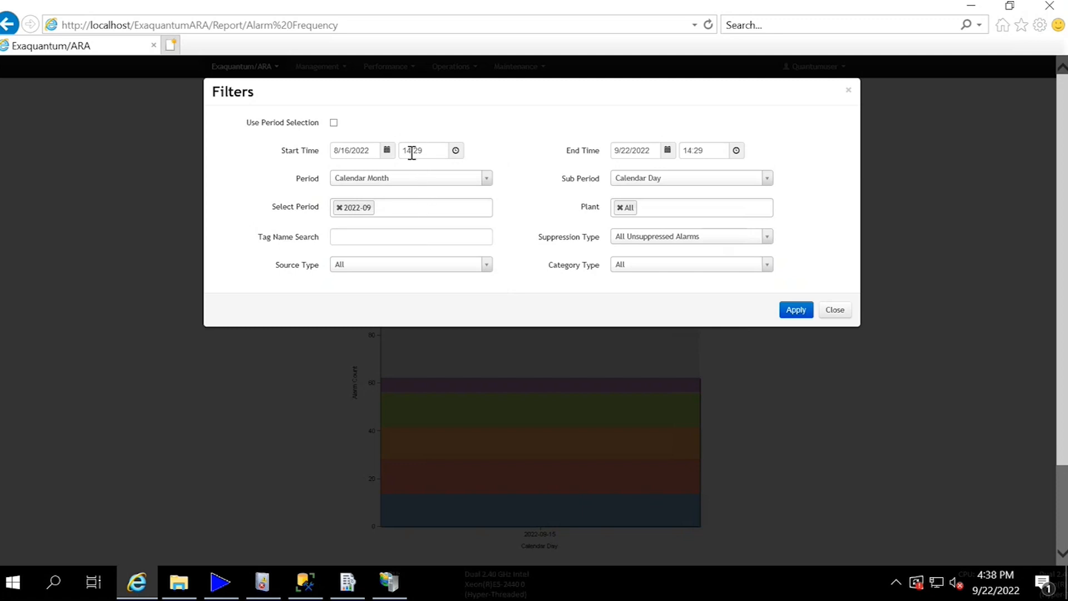
- Set the Alarm Frequency filter's start time to 00:00
{"action": "left_click", "coordinate": [455, 152]}
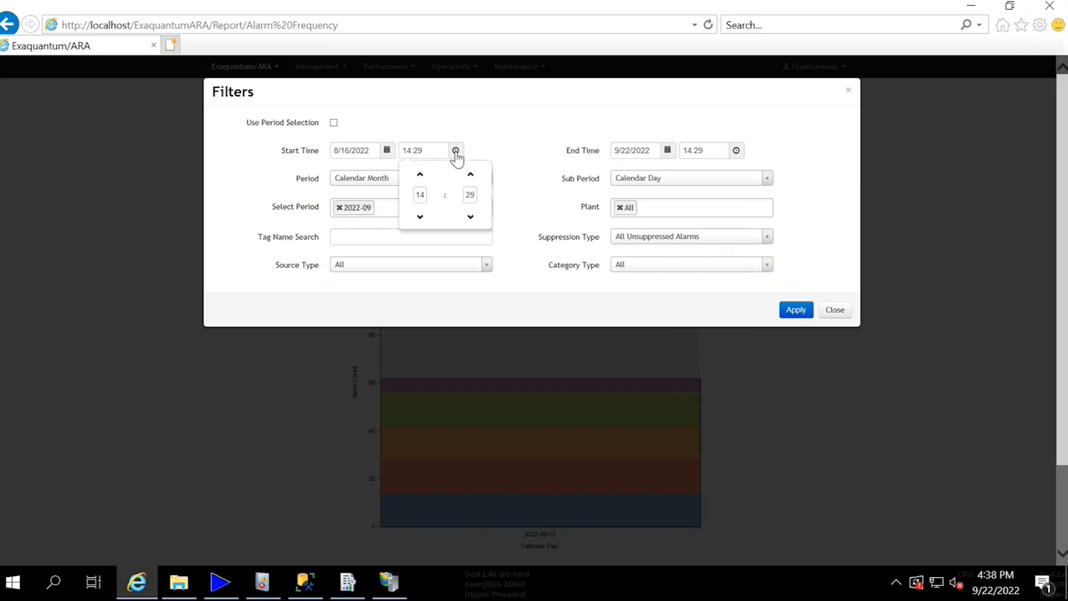
{"action": "left_click", "coordinate": [421, 175]}
{"action": "left_click", "coordinate": [420, 176]}
{"action": "left_click", "coordinate": [421, 176]}
{"action": "left_click", "coordinate": [421, 175]}
{"action": "left_click", "coordinate": [421, 176]}
{"action": "left_click", "coordinate": [420, 176]}
{"action": "left_click", "coordinate": [421, 176]}
{"action": "left_click", "coordinate": [421, 176]}
{"action": "left_click", "coordinate": [421, 176]}
{"action": "left_click", "coordinate": [421, 218]}
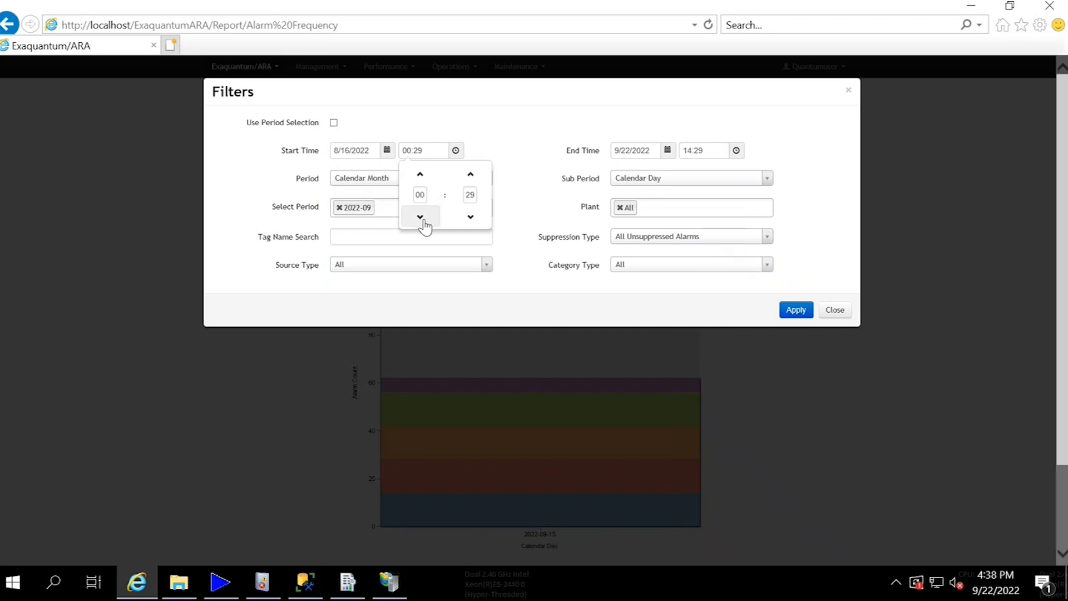
{"action": "left_click", "coordinate": [471, 219]}
{"action": "left_click", "coordinate": [471, 219]}
{"action": "left_click", "coordinate": [472, 218]}
{"action": "left_click", "coordinate": [472, 219]}
{"action": "left_click", "coordinate": [472, 219]}
{"action": "left_click", "coordinate": [472, 219]}
{"action": "left_click", "coordinate": [471, 218]}
{"action": "left_click", "coordinate": [472, 219]}
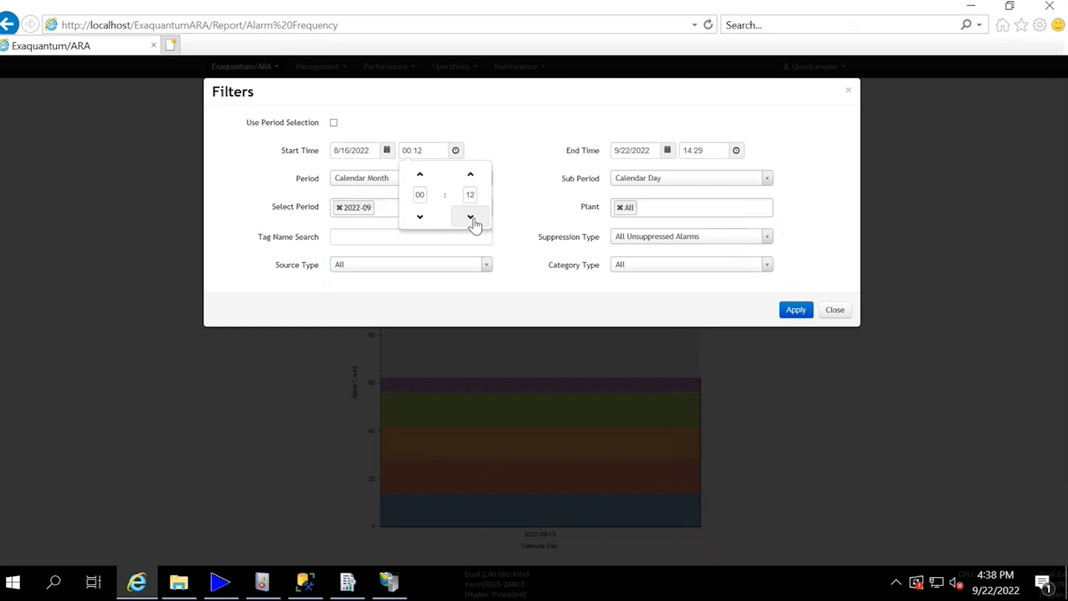
{"action": "left_click", "coordinate": [472, 218]}
{"action": "left_click", "coordinate": [471, 218]}
{"action": "left_click", "coordinate": [471, 218]}
{"action": "left_click", "coordinate": [471, 218]}
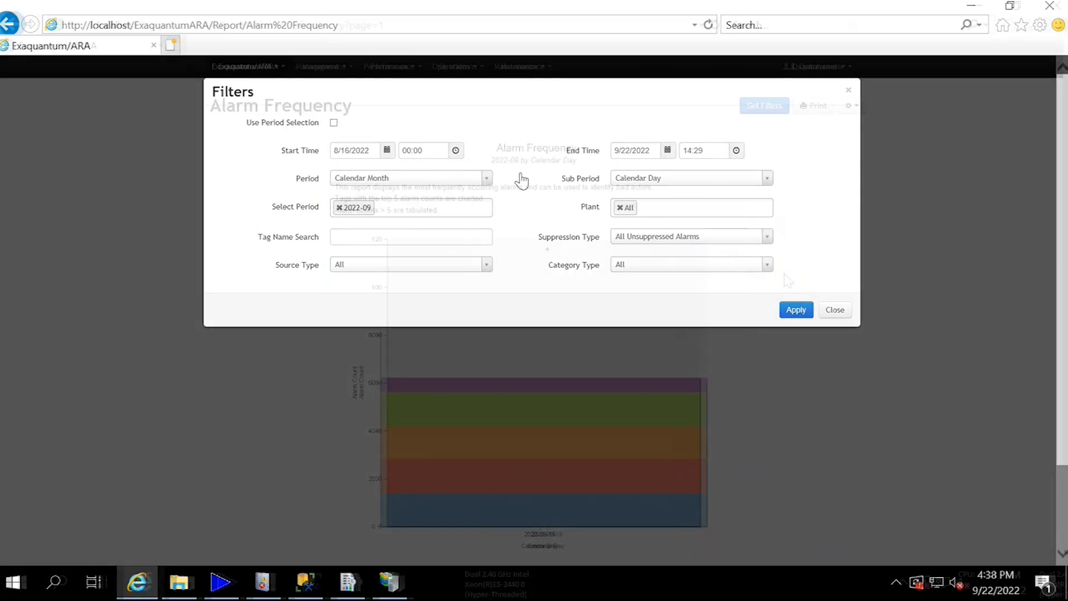
- Review the Alarm Frequency report's chart, alarm count table and filter options pages, and return to the first page
{"action": "scroll", "coordinate": [784, 274], "scroll_direction": "down", "scroll_amount": 2}
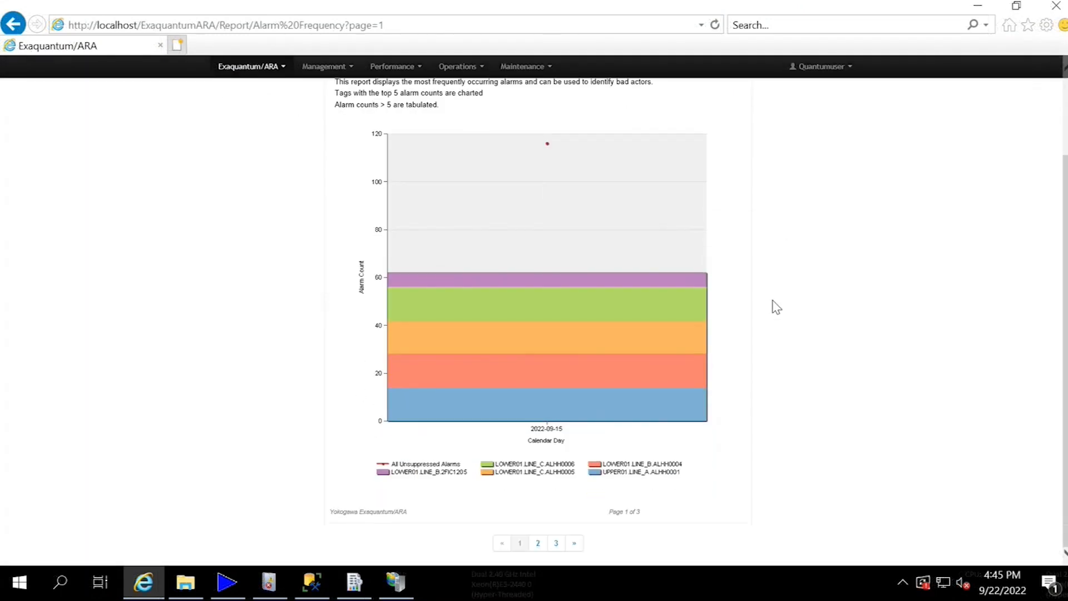
{"action": "left_click", "coordinate": [538, 544]}
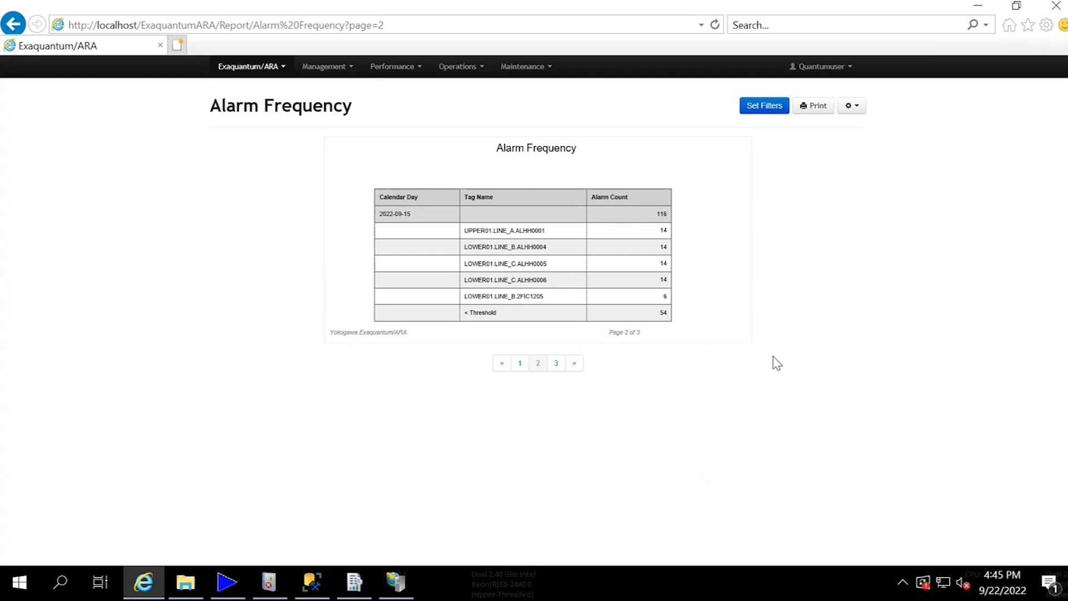
{"action": "left_click", "coordinate": [575, 365]}
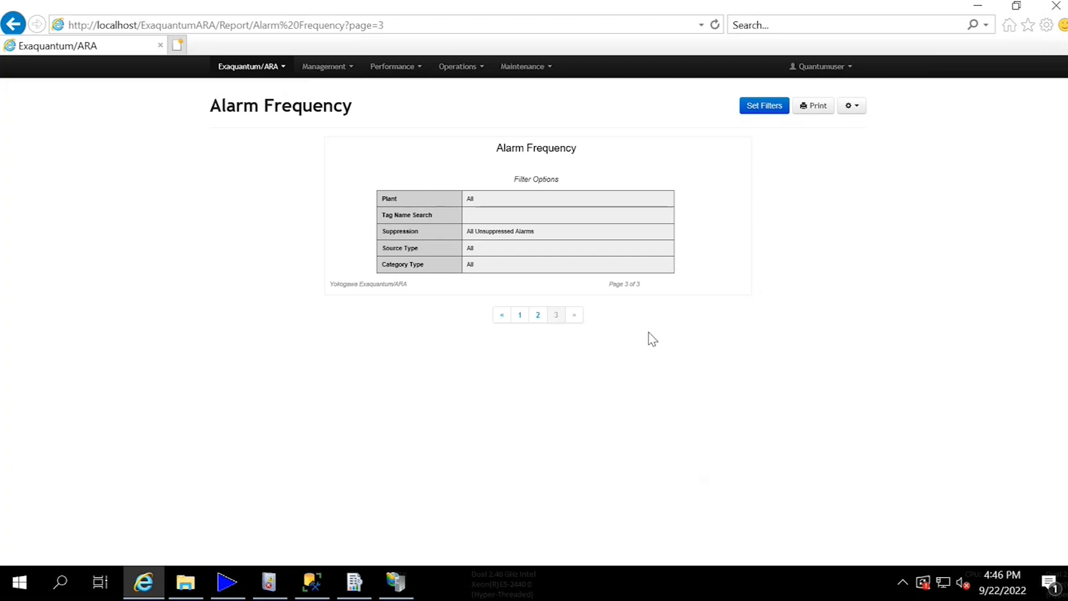
{"action": "left_click", "coordinate": [520, 315]}
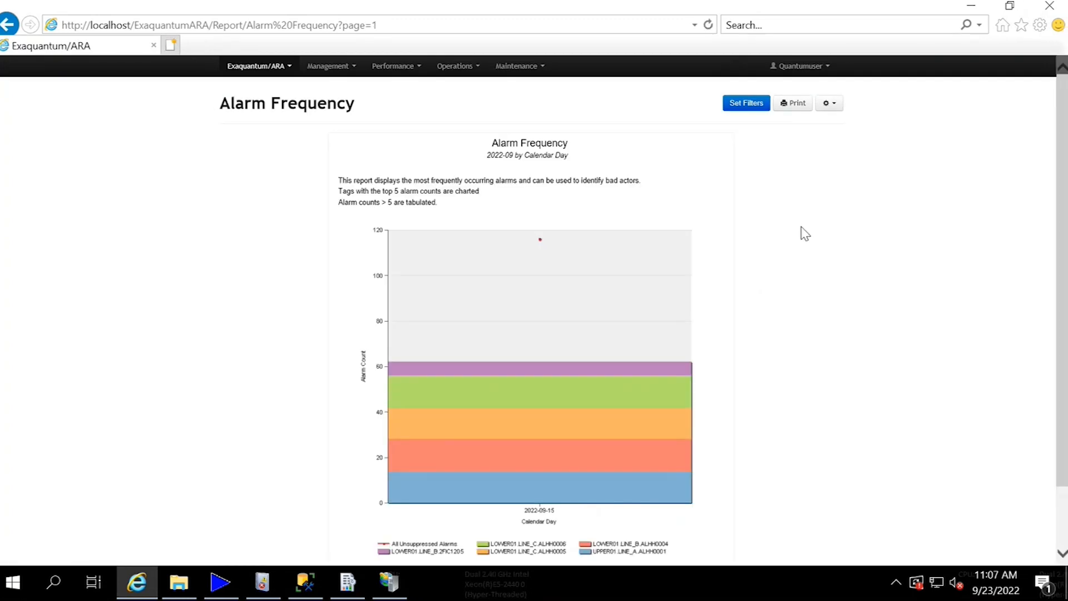
- Examine the Sub Period options offered for the Calendar Year period without changing the selection
{"action": "left_click", "coordinate": [771, 75]}
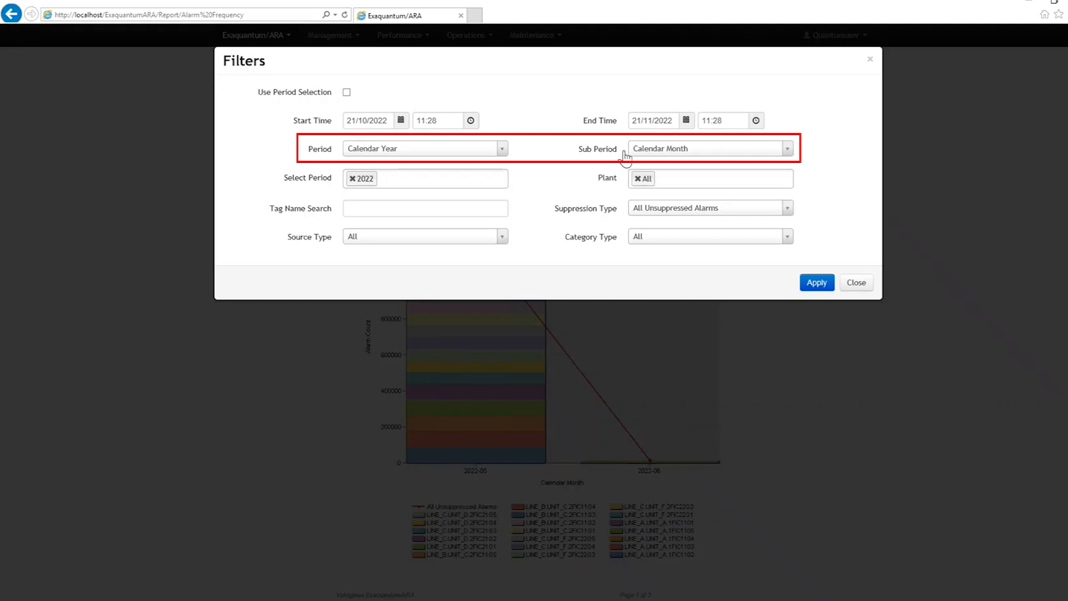
{"action": "left_click", "coordinate": [789, 156]}
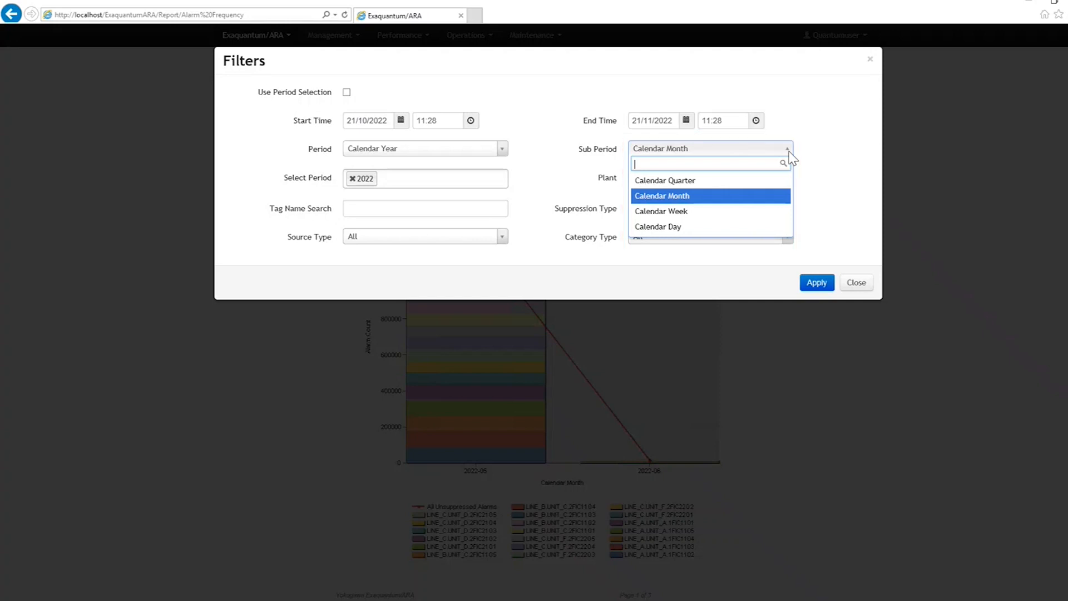
{"action": "left_click", "coordinate": [813, 161]}
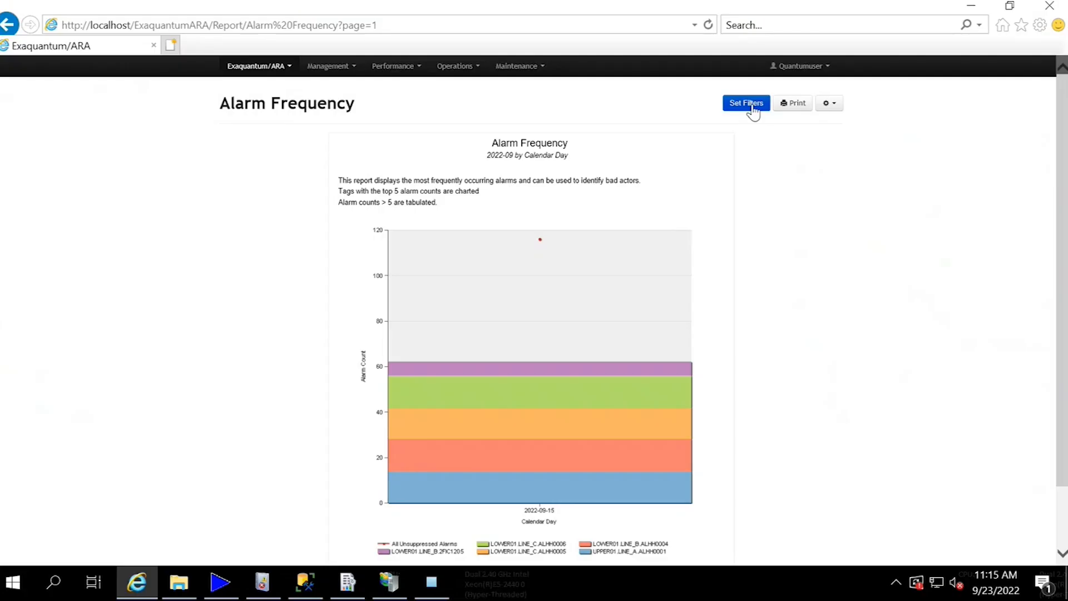
- Open the Alarm Frequency report's filters and set the period to Production Shift
{"action": "left_click", "coordinate": [754, 109]}
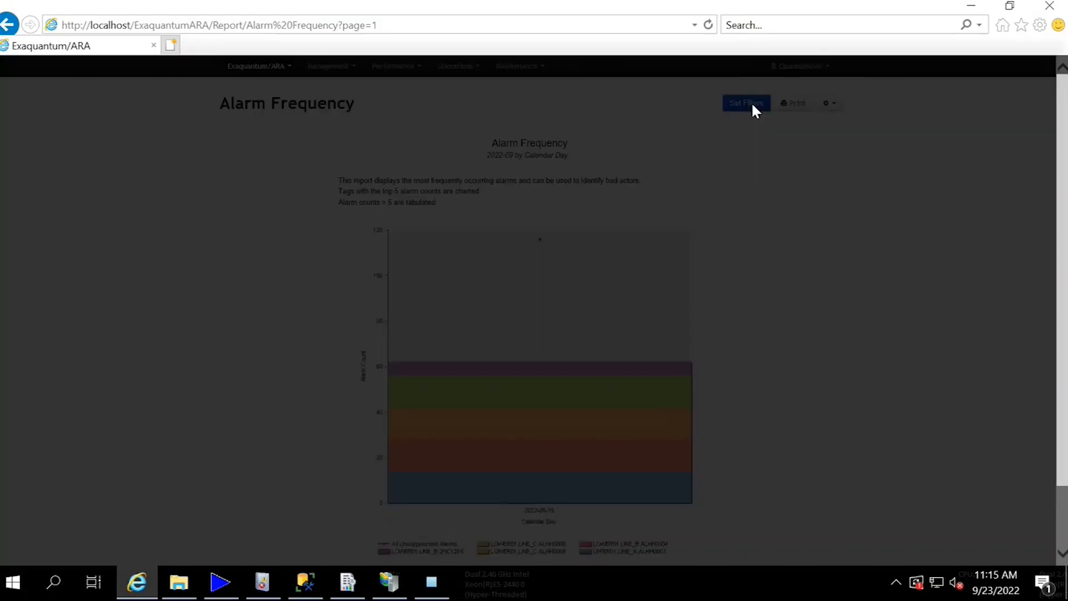
{"action": "left_click", "coordinate": [488, 173]}
{"action": "scroll", "coordinate": [441, 245], "scroll_direction": "down", "scroll_amount": 5}
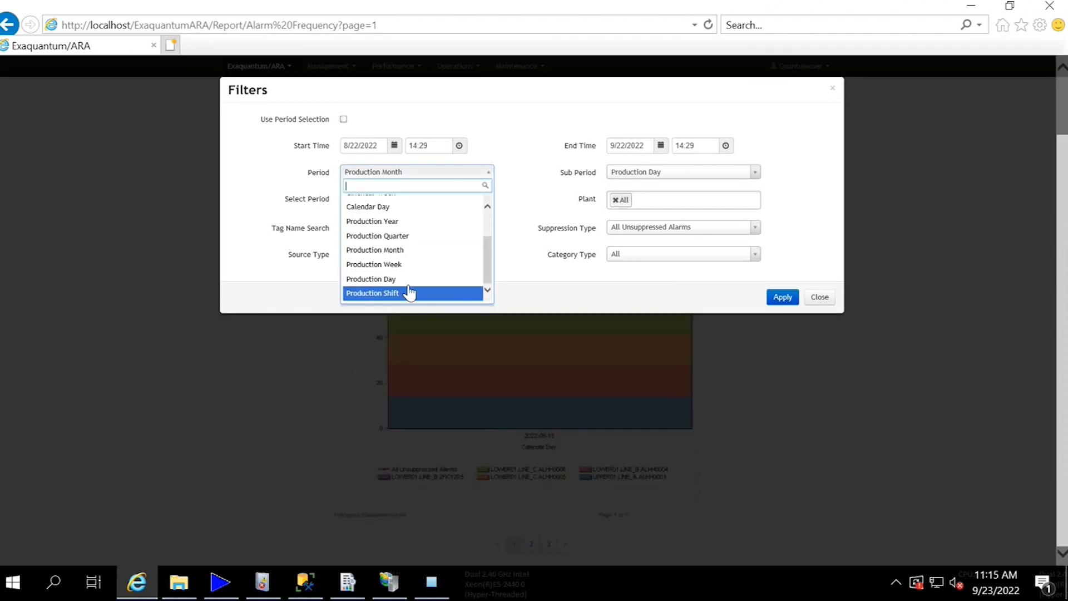
{"action": "left_click", "coordinate": [408, 293]}
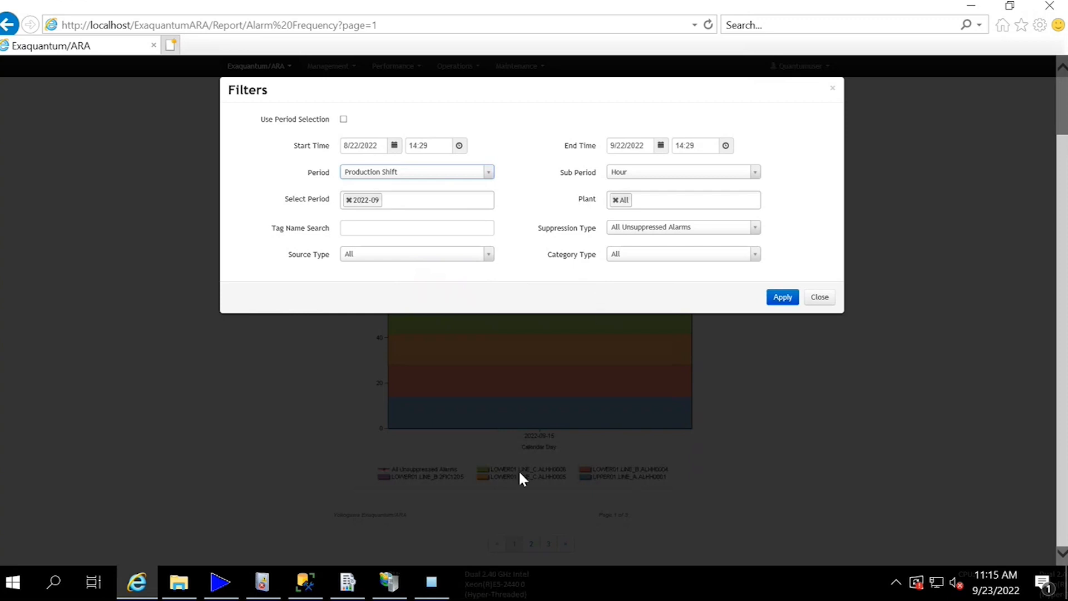
- Switch to QARAConfigurator to view the Shift Duration parameter, then return to the report and close its filters without applying them
{"action": "left_click", "coordinate": [431, 583]}
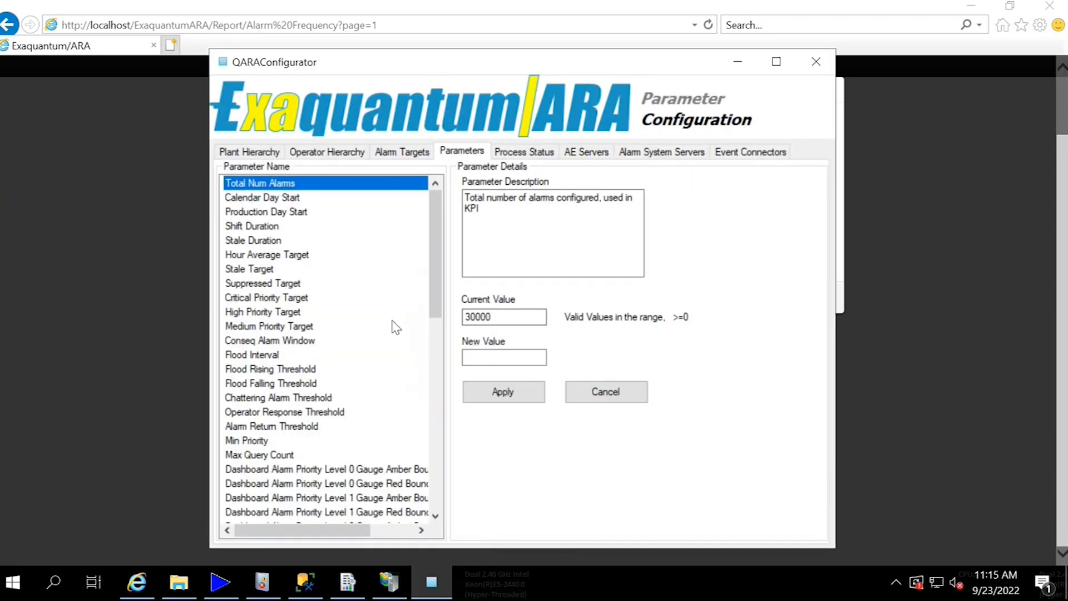
{"action": "left_click", "coordinate": [268, 227]}
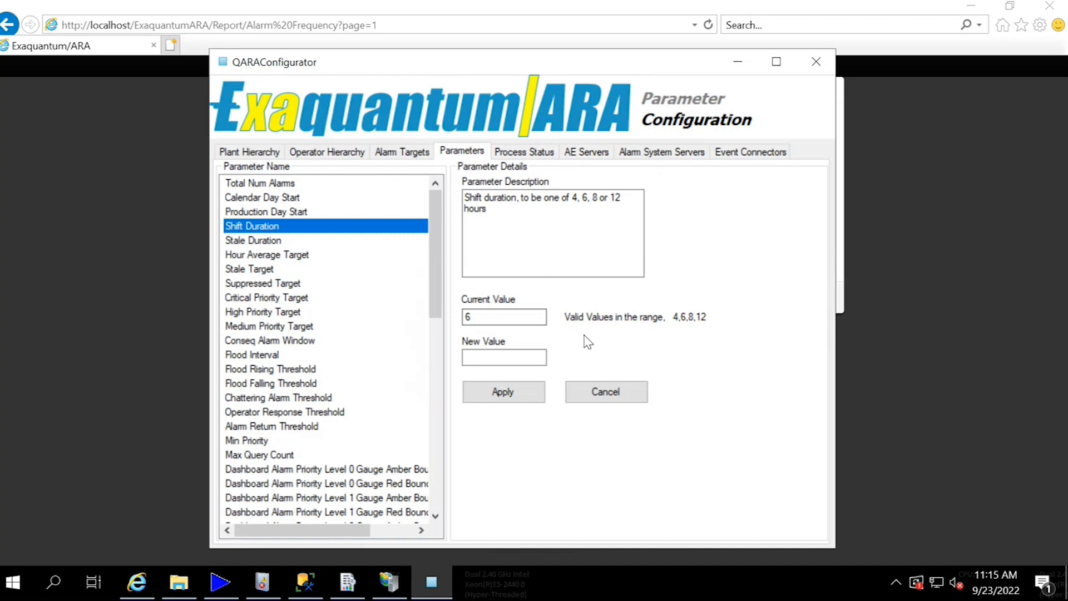
{"action": "left_click", "coordinate": [739, 63]}
{"action": "left_click", "coordinate": [820, 297]}
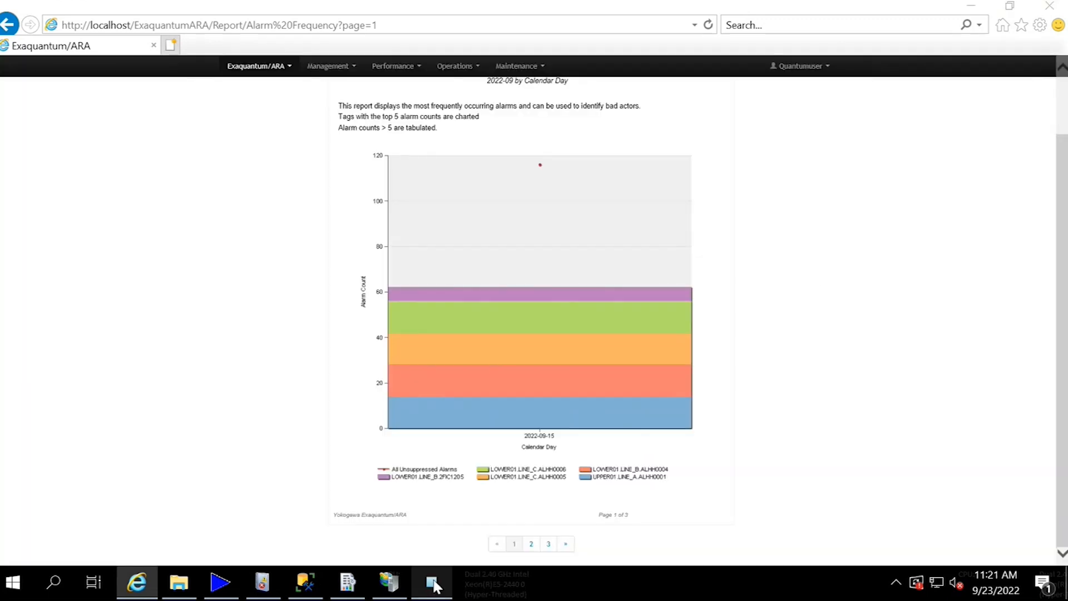
- Switch to QARAConfigurator and view the details of the Production Day Start and Calendar Day Start parameters
{"action": "left_click", "coordinate": [432, 583]}
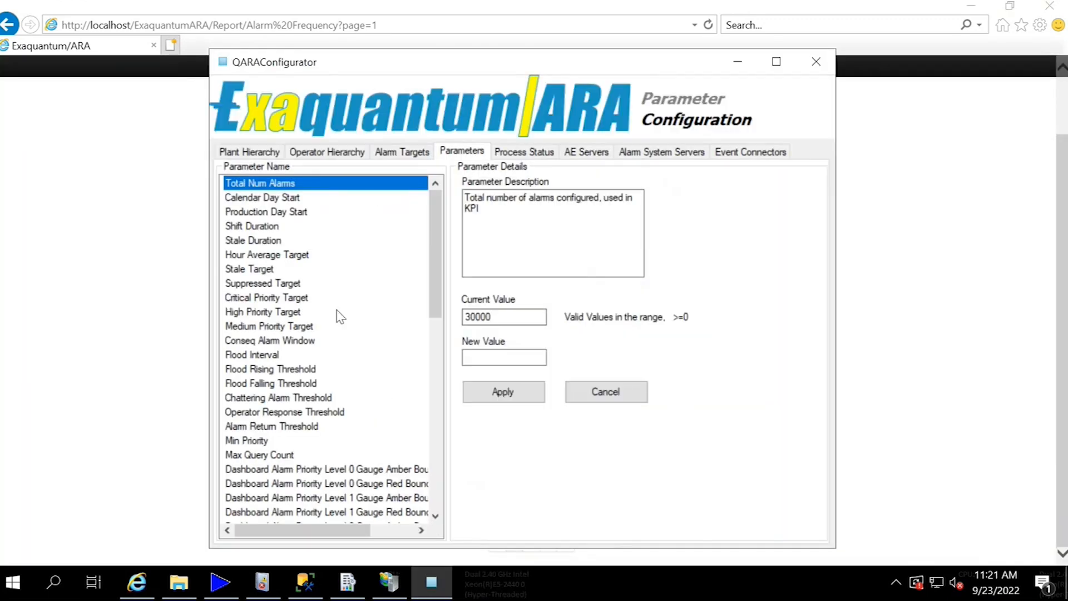
{"action": "left_click", "coordinate": [282, 217]}
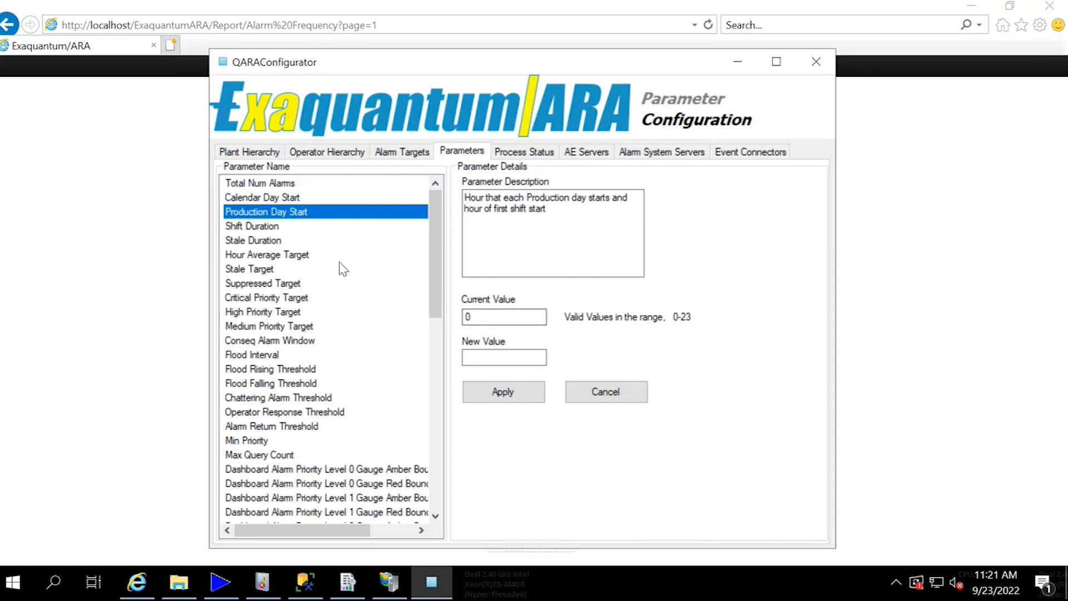
{"action": "left_click", "coordinate": [294, 198]}
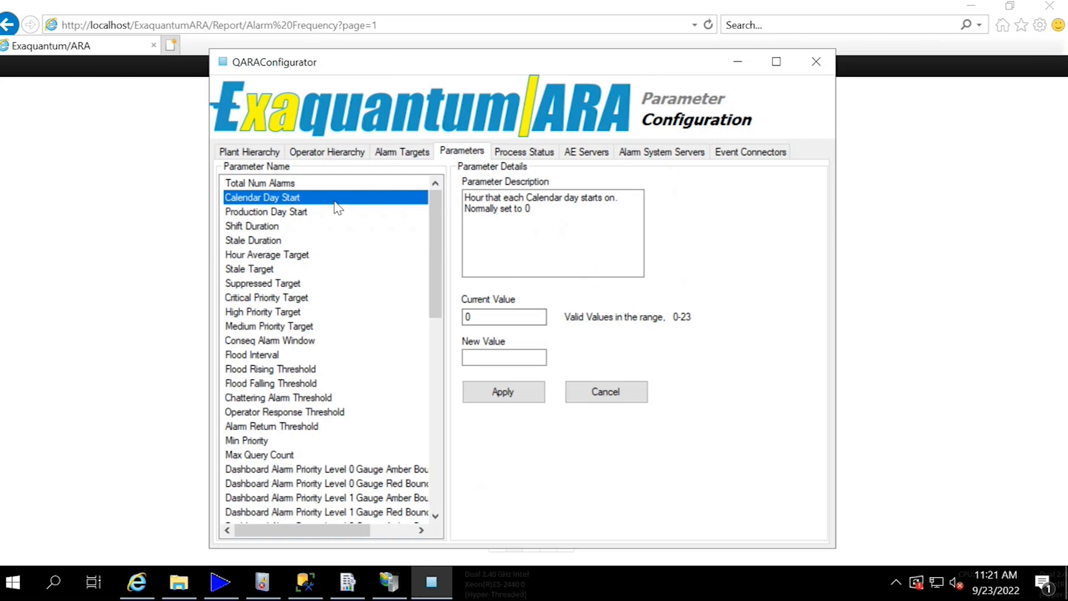
- Examine the First Day of Week choices in the ARA process status settings without changing the value
{"action": "left_click", "coordinate": [508, 157]}
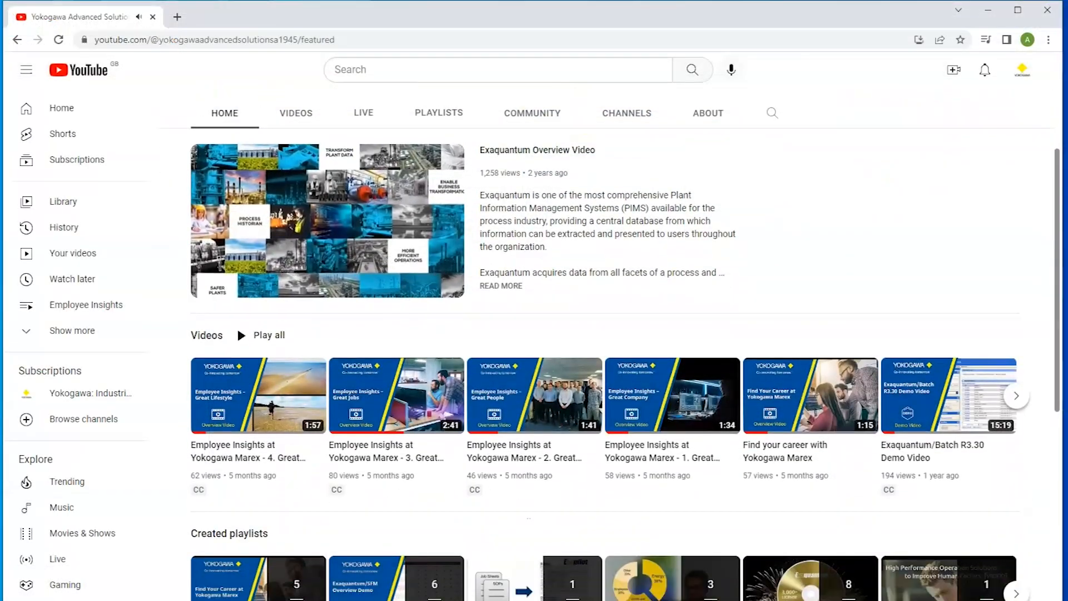
{"action": "scroll", "coordinate": [604, 334], "scroll_direction": "down", "scroll_amount": 3}
{"action": "scroll", "coordinate": [563, 346], "scroll_direction": "up", "scroll_amount": 7}
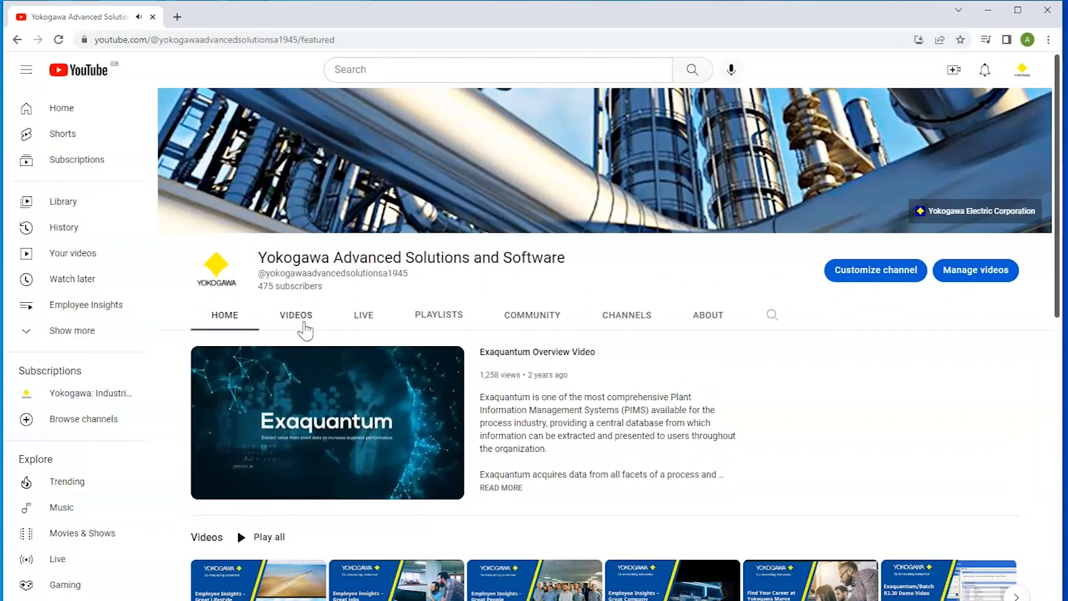
{"action": "left_click_drag", "start_coordinate": [1057, 197], "coordinate": [1057, 344]}
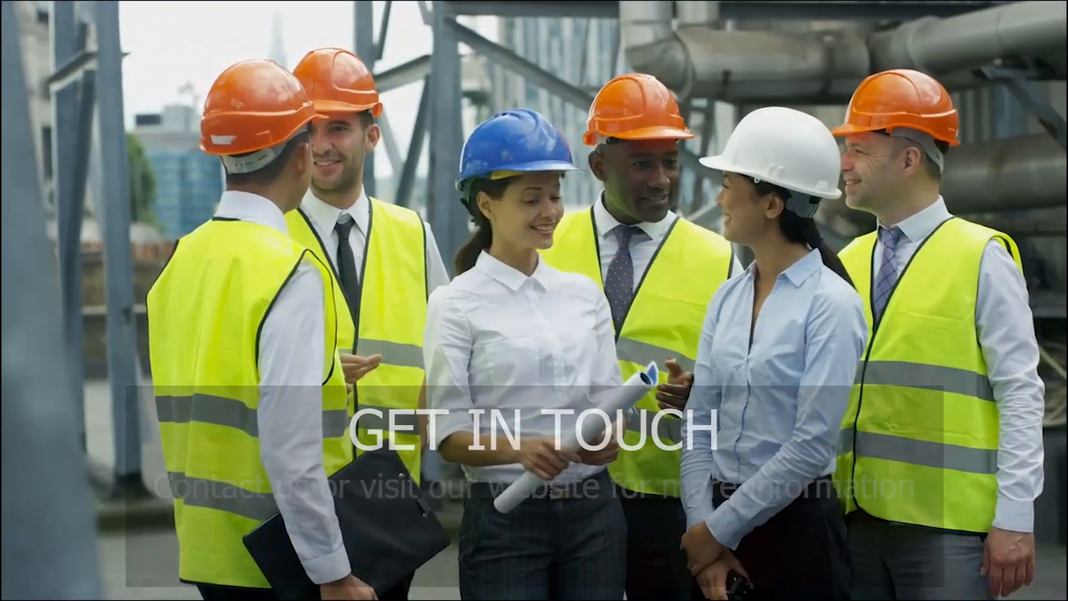